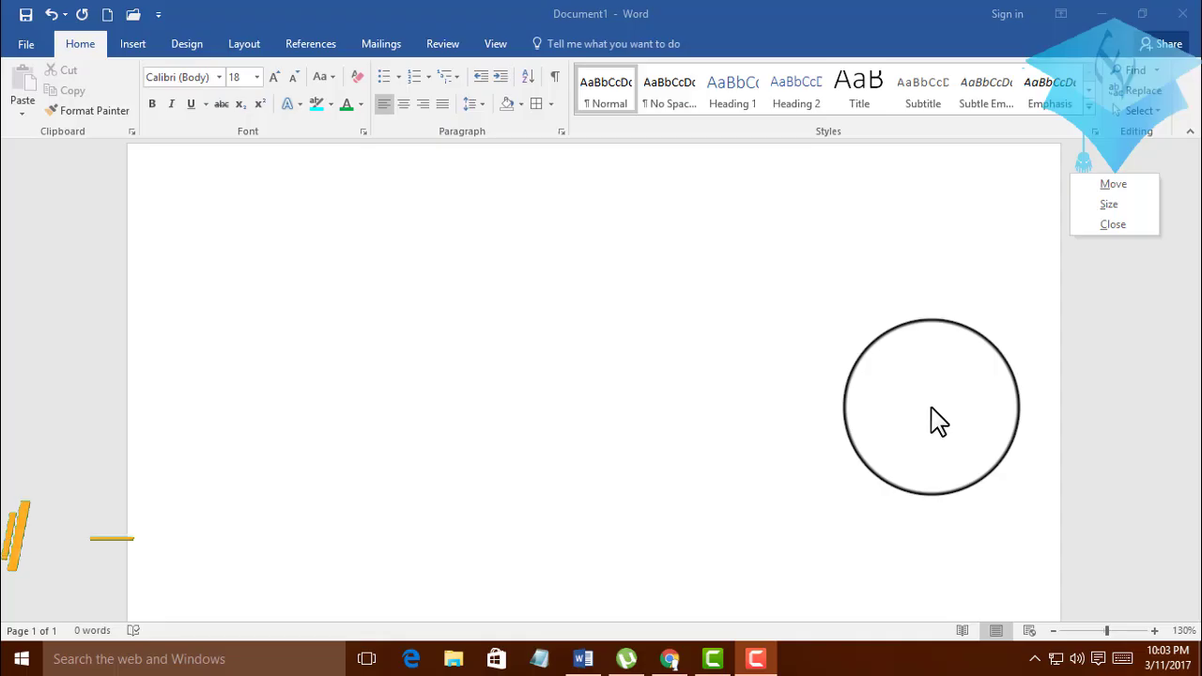
- Switch to Chrome to show the Education Telecast$ YouTube channel home page
left_click(669, 658)
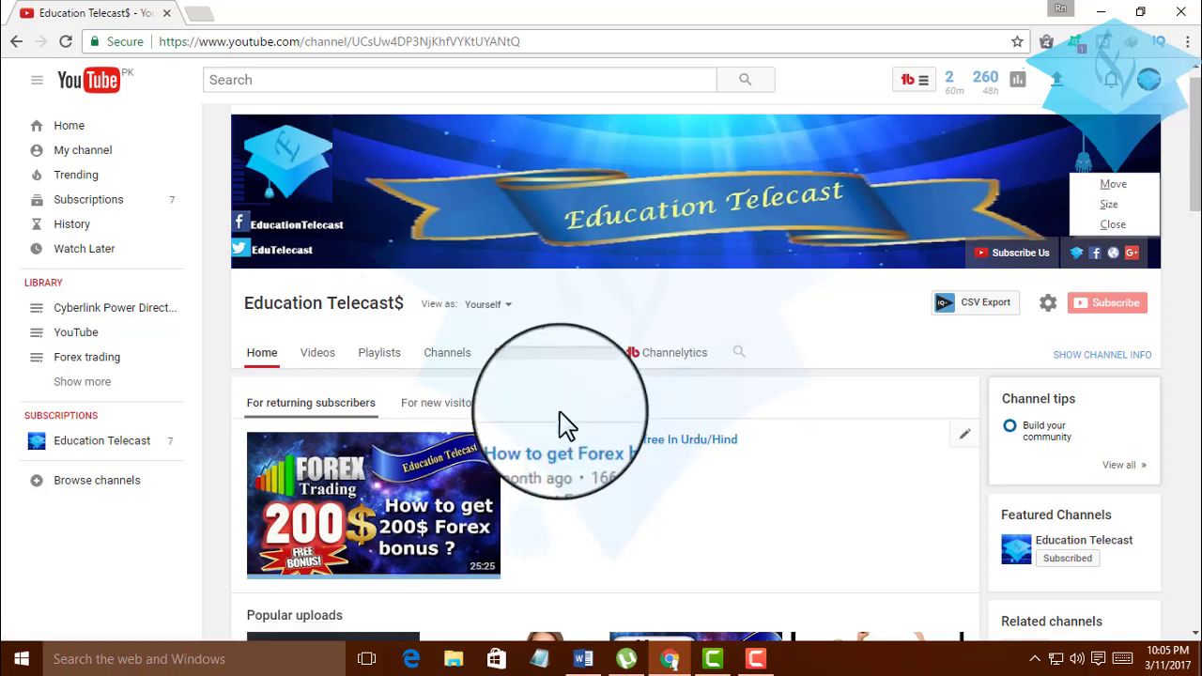
- Return from YouTube to the blank Word document, Document1
left_click(583, 658)
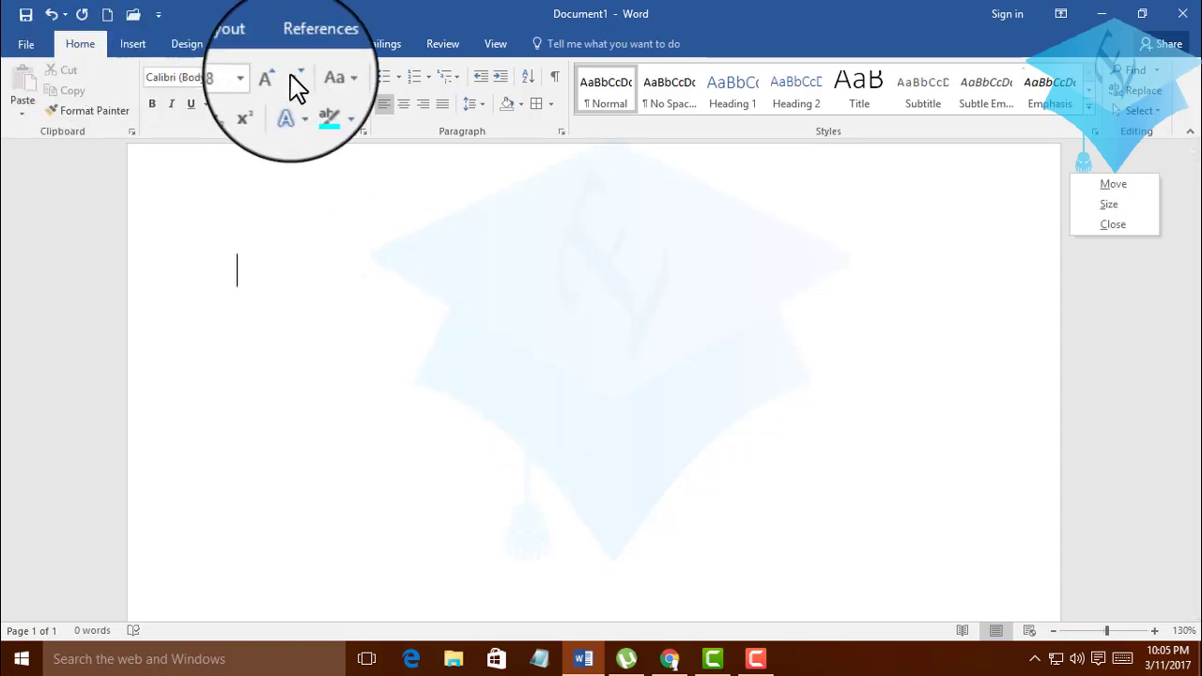
- After a look at Insert, open the Borders dropdown in the Home tab's Paragraph group
left_click(130, 43)
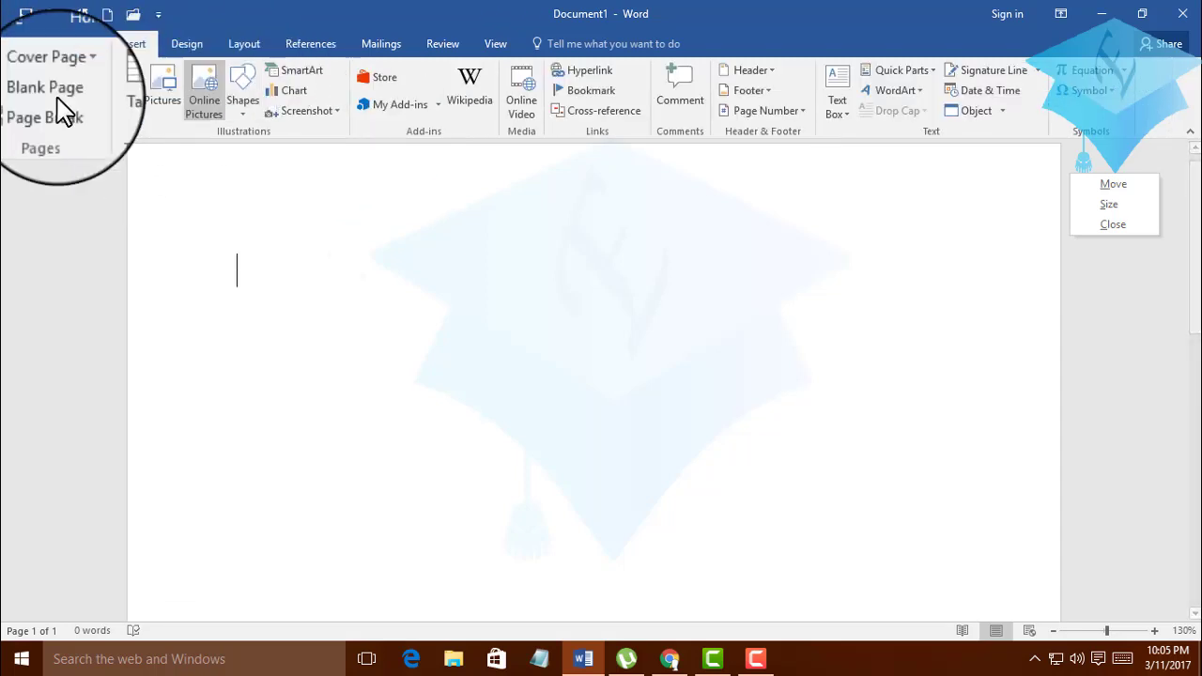
left_click(73, 42)
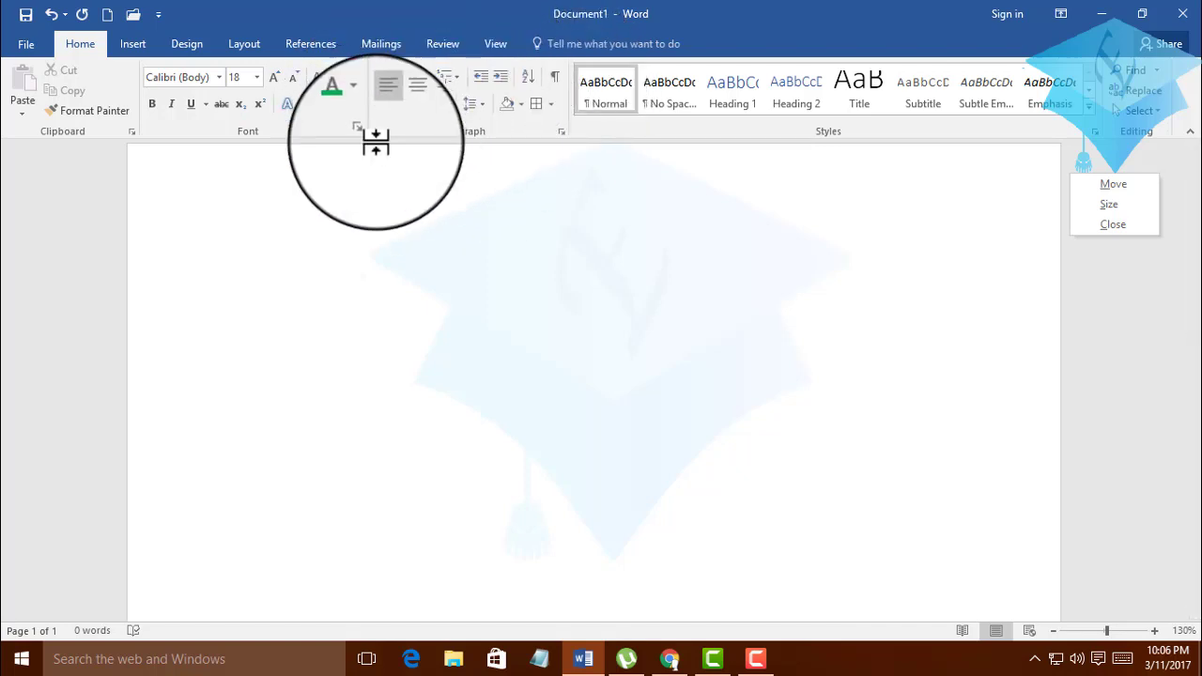
left_click(550, 105)
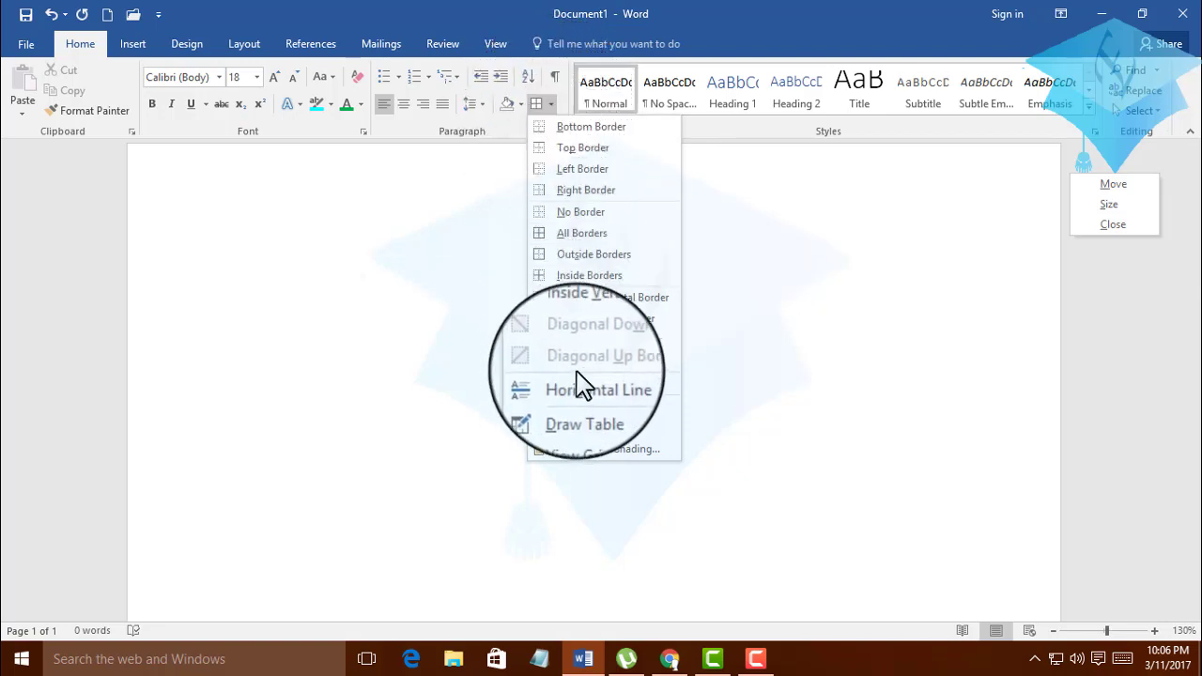
- Open the Borders and Shading dialog from the bottom of the Borders menu
left_click(602, 451)
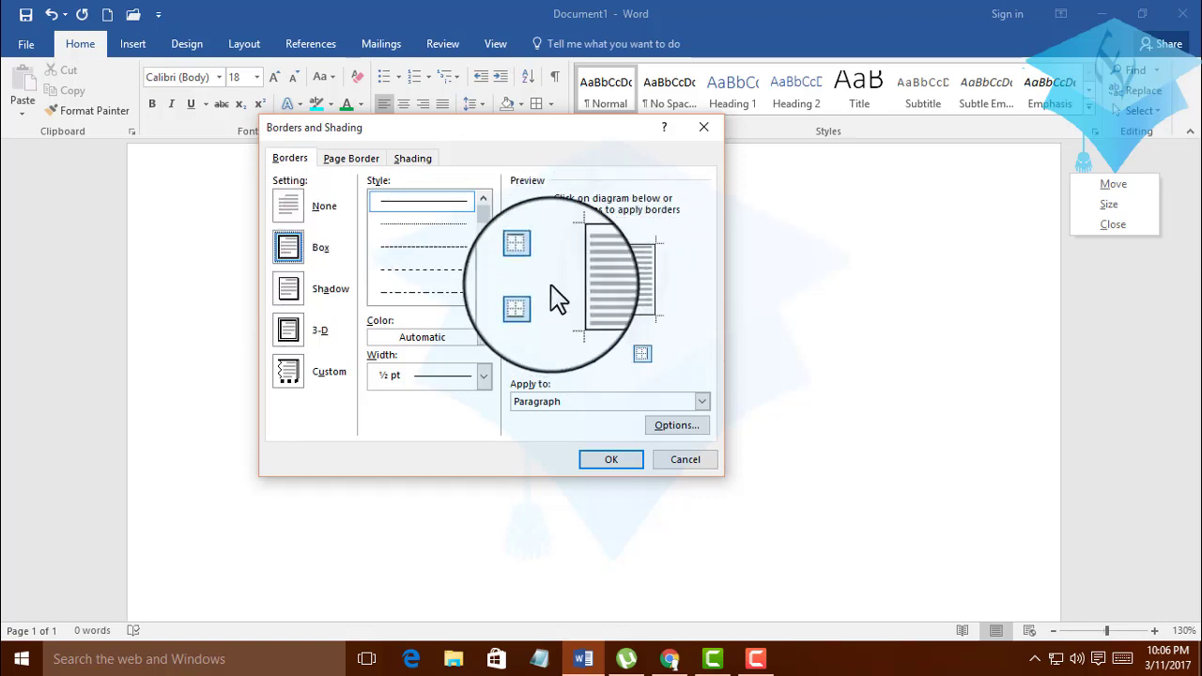
left_click(299, 292)
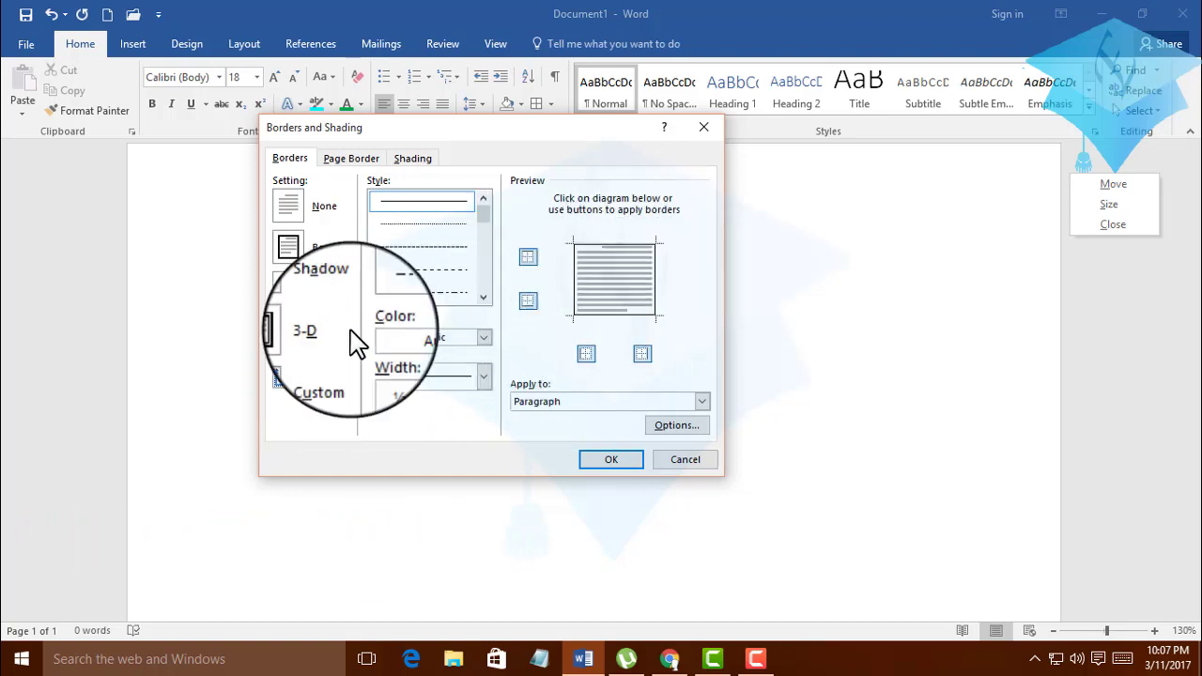
left_click(289, 255)
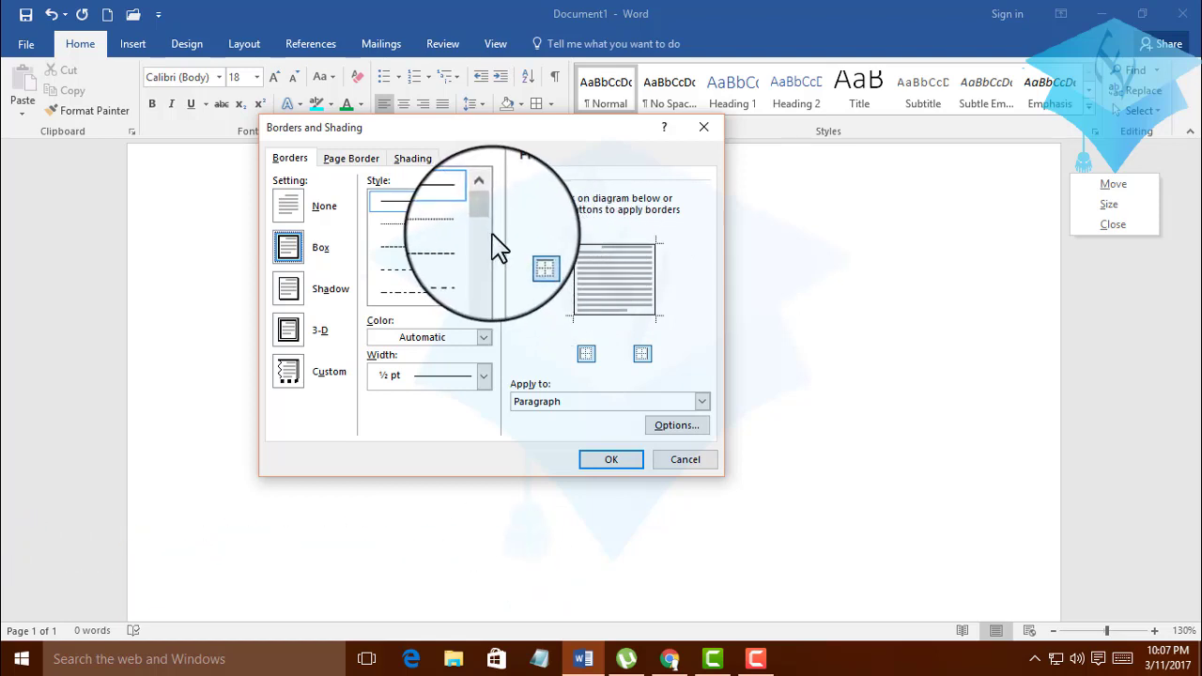
scroll(489, 230, "down", 2)
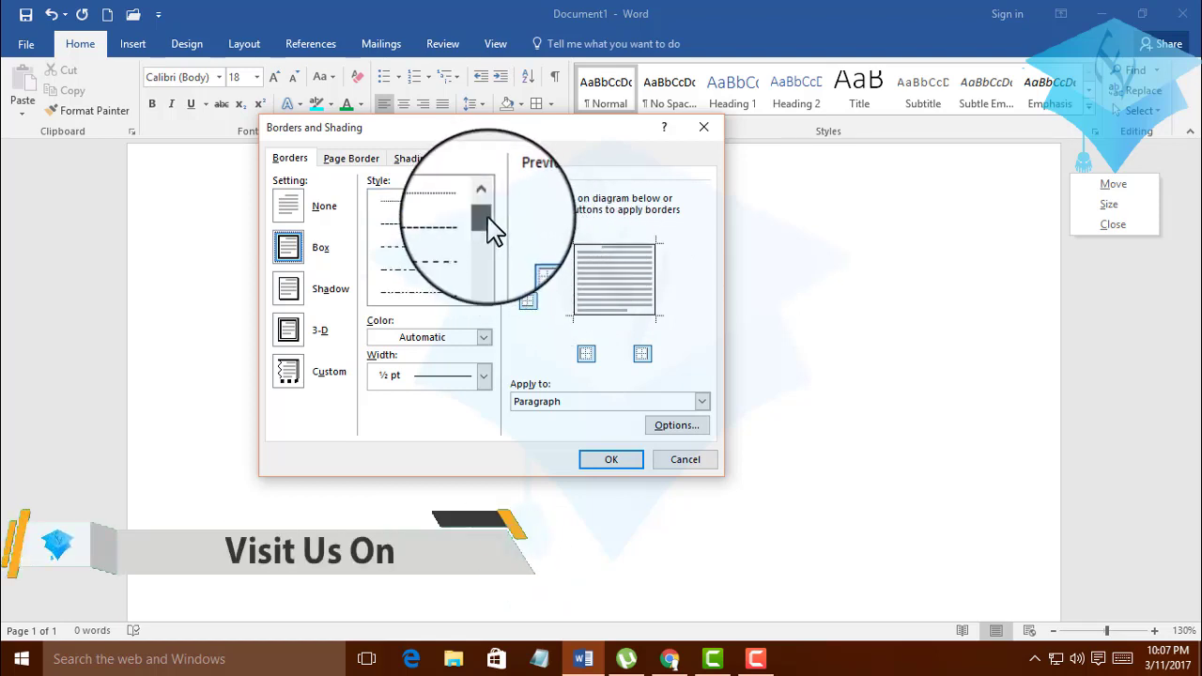
scroll(493, 226, "up", 2)
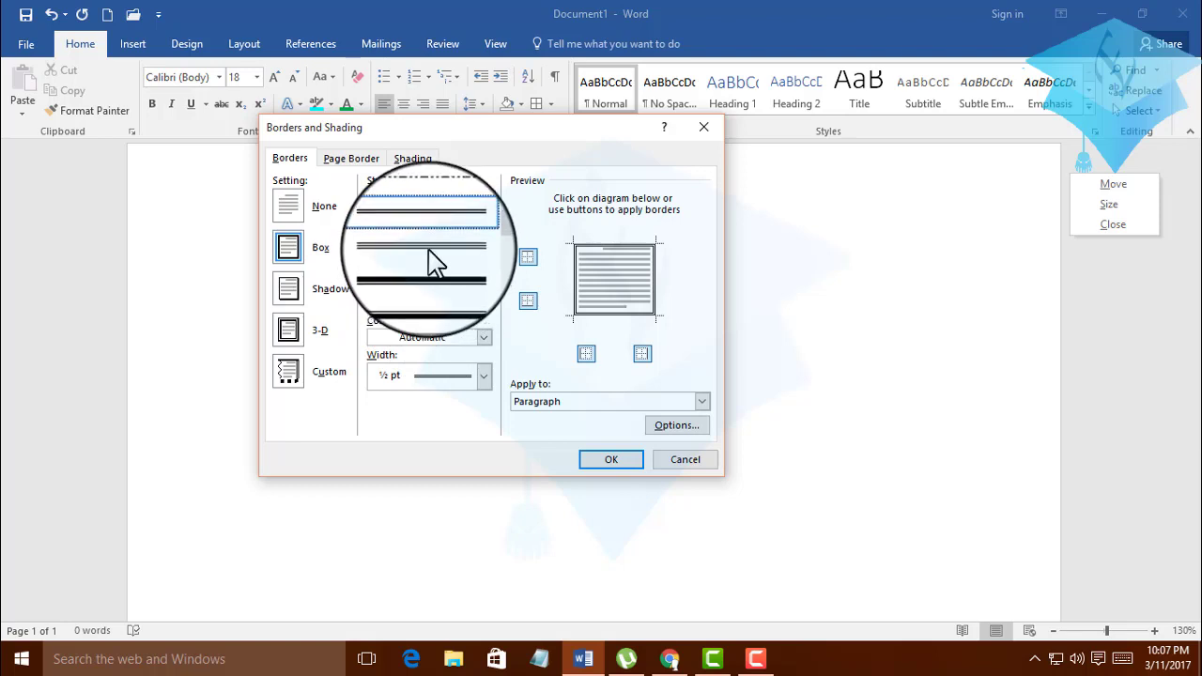
left_click(432, 258)
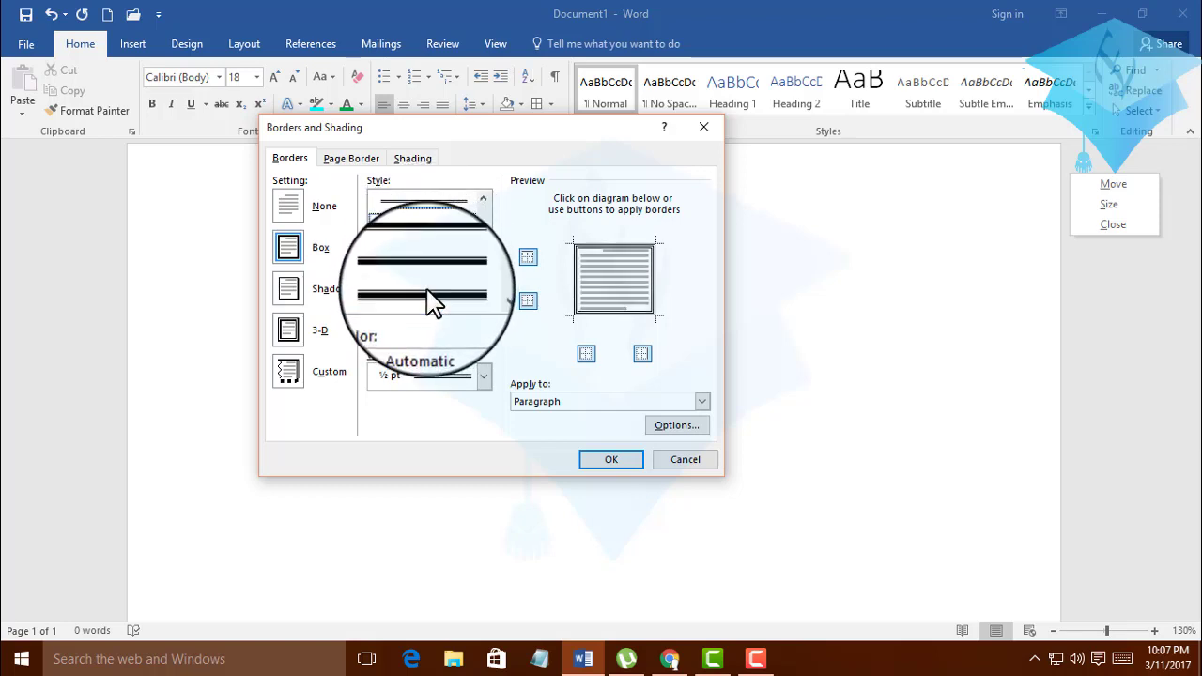
left_click(425, 293)
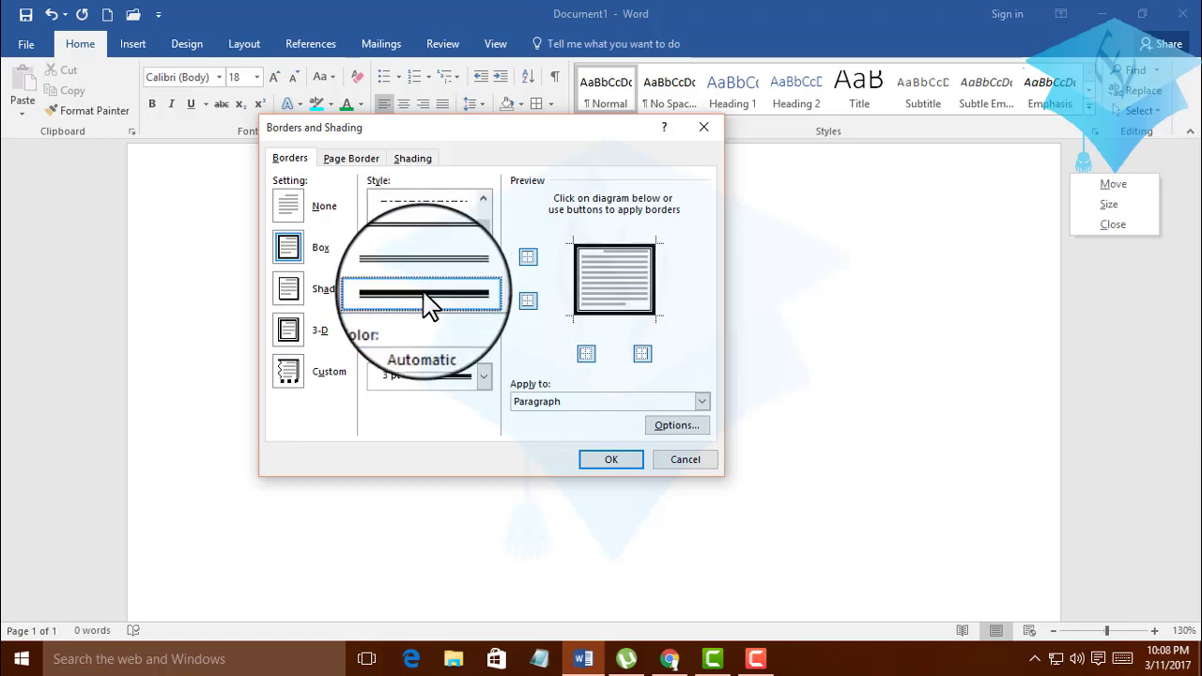
scroll(435, 263, "down", 1)
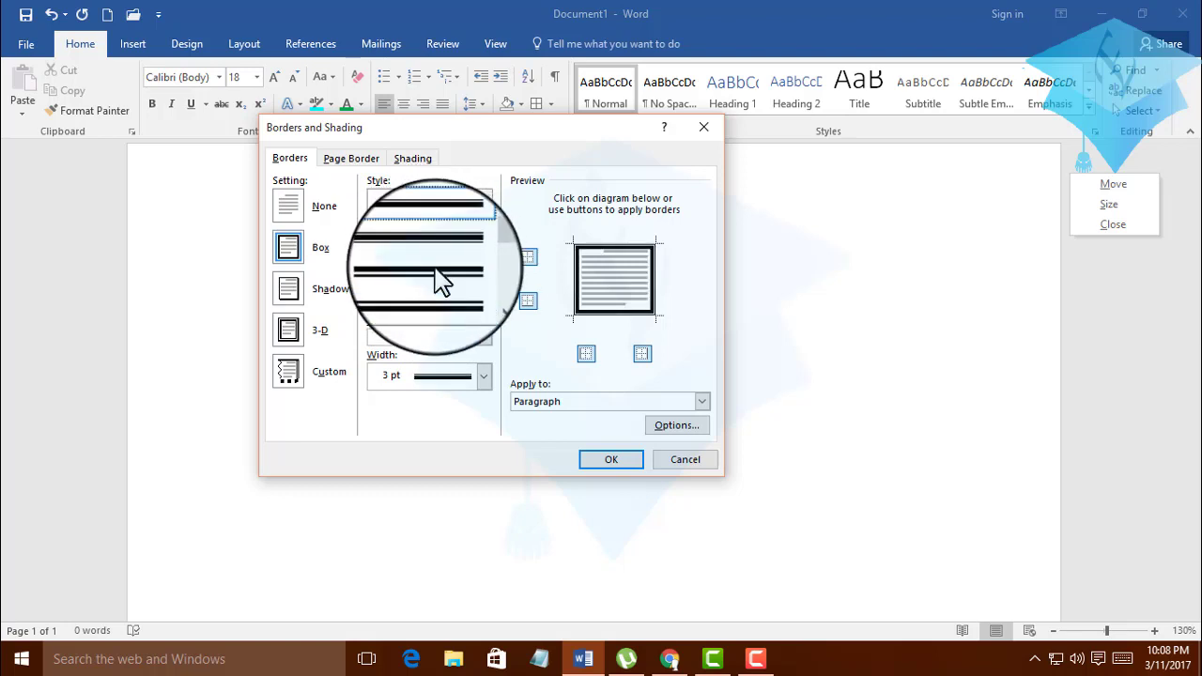
left_click(427, 197)
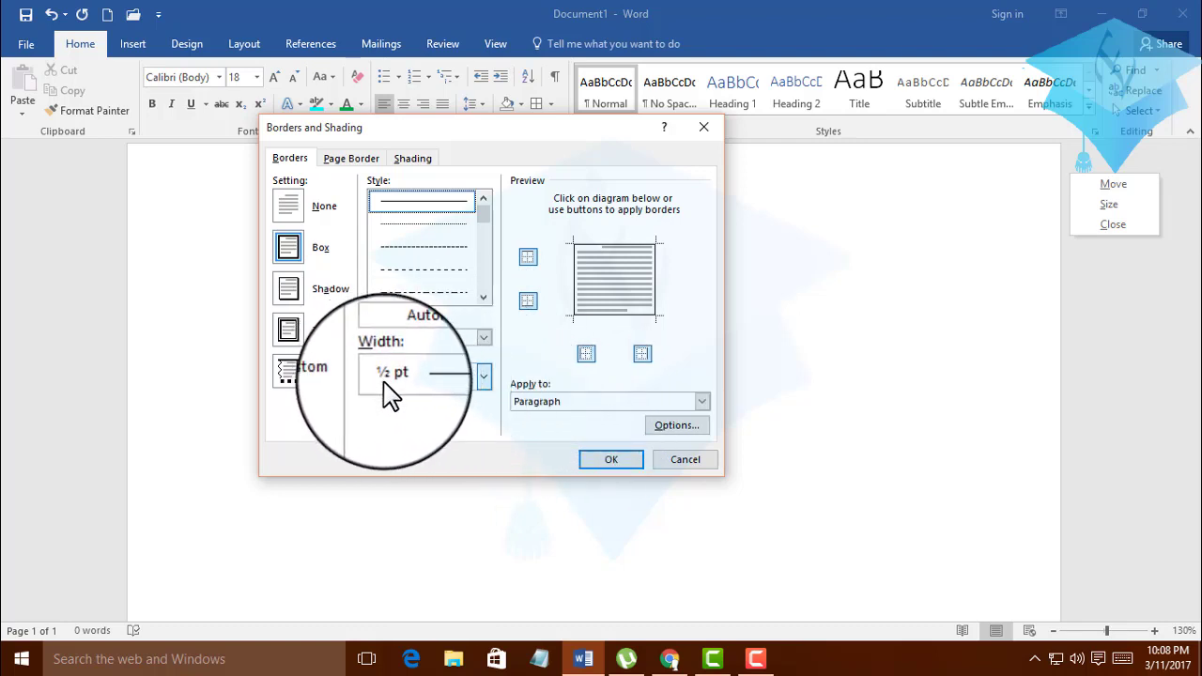
- Choose 2 ¼ pt from the Width list for the border line
left_click(483, 375)
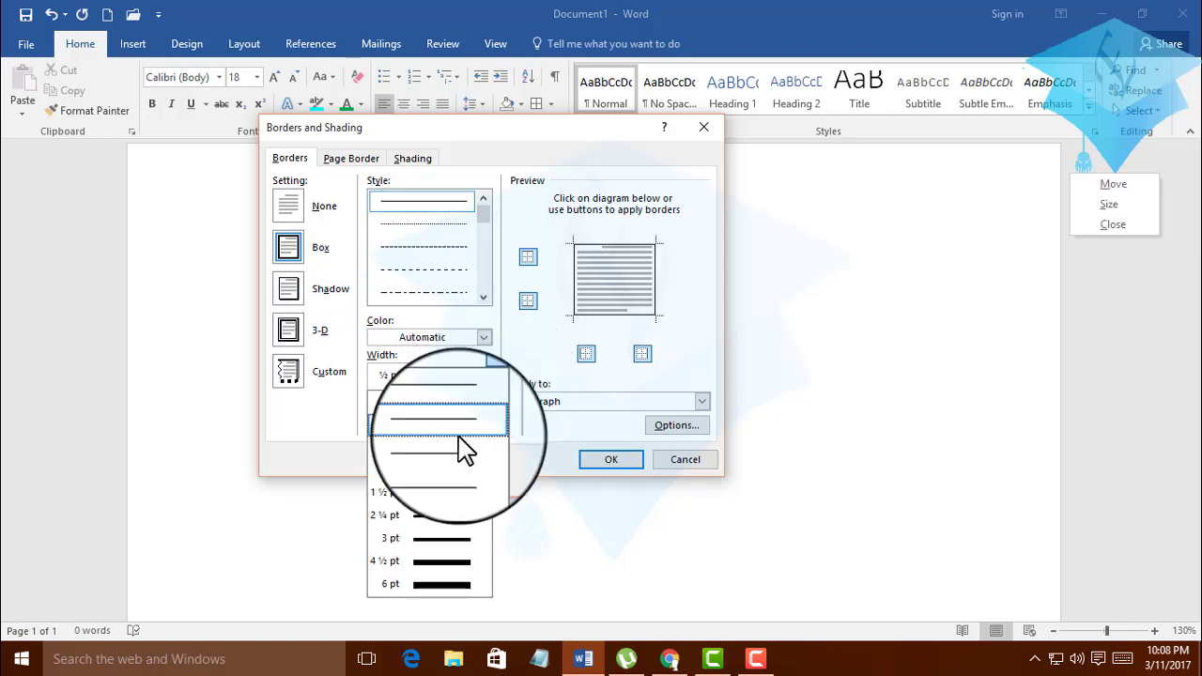
left_click(432, 524)
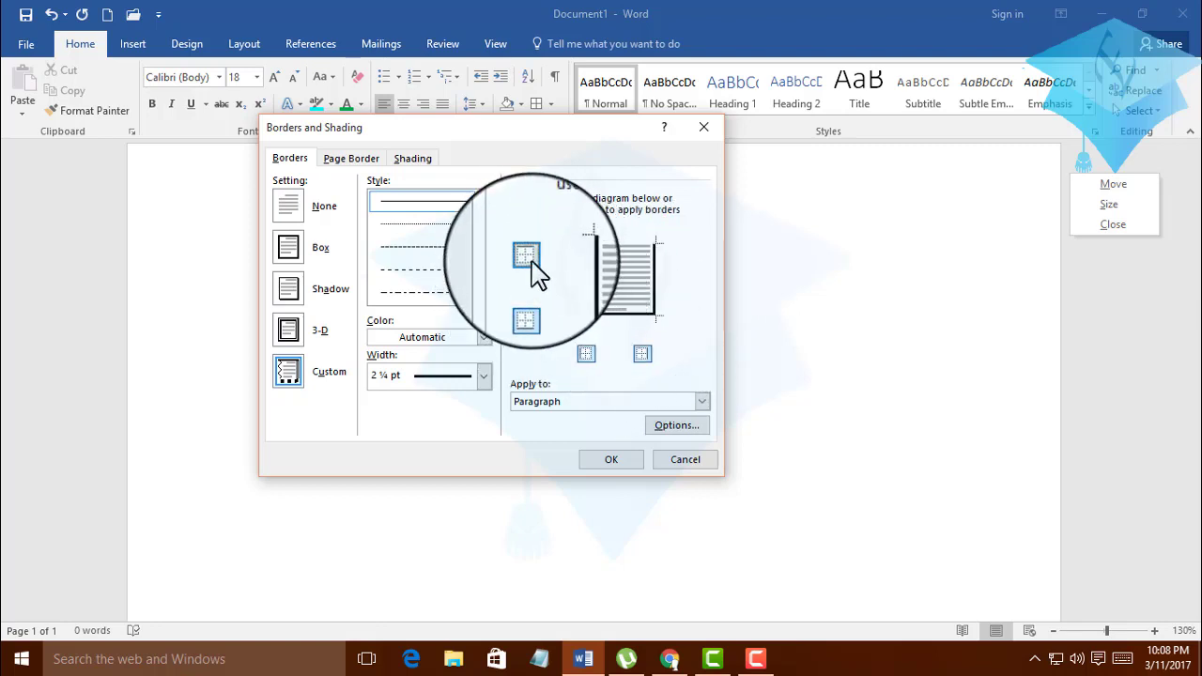
- Apply the 2 ¼ pt line to the top, right and left edges in the Preview
left_click(528, 260)
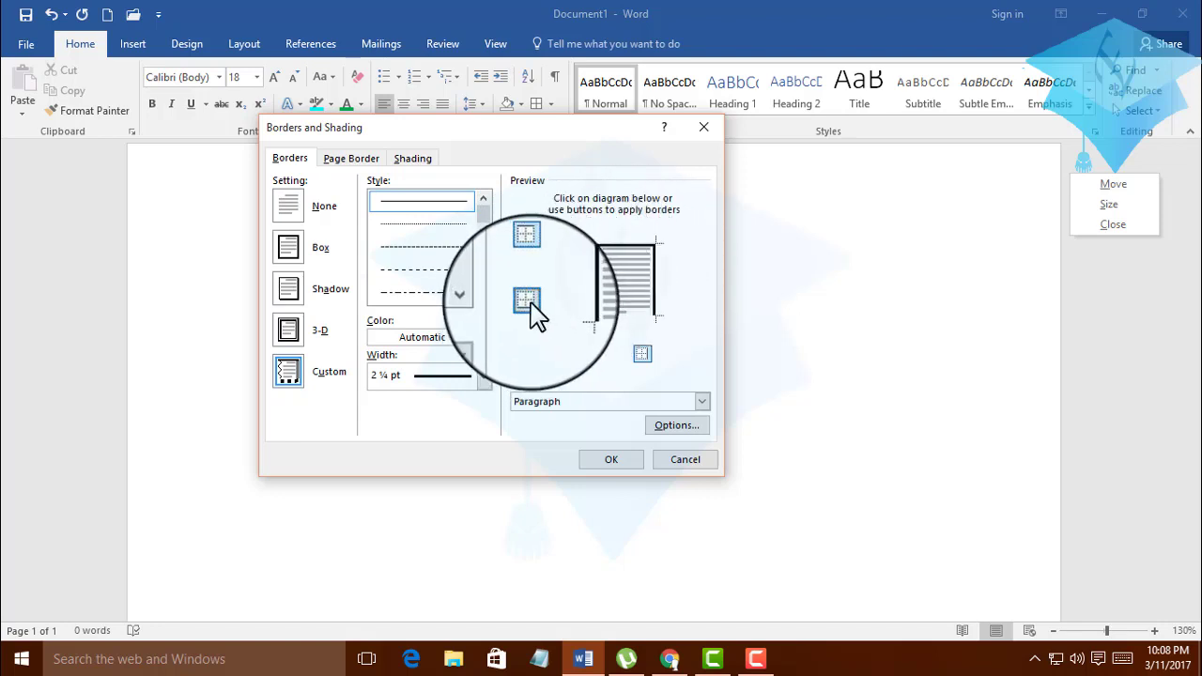
left_click(644, 310)
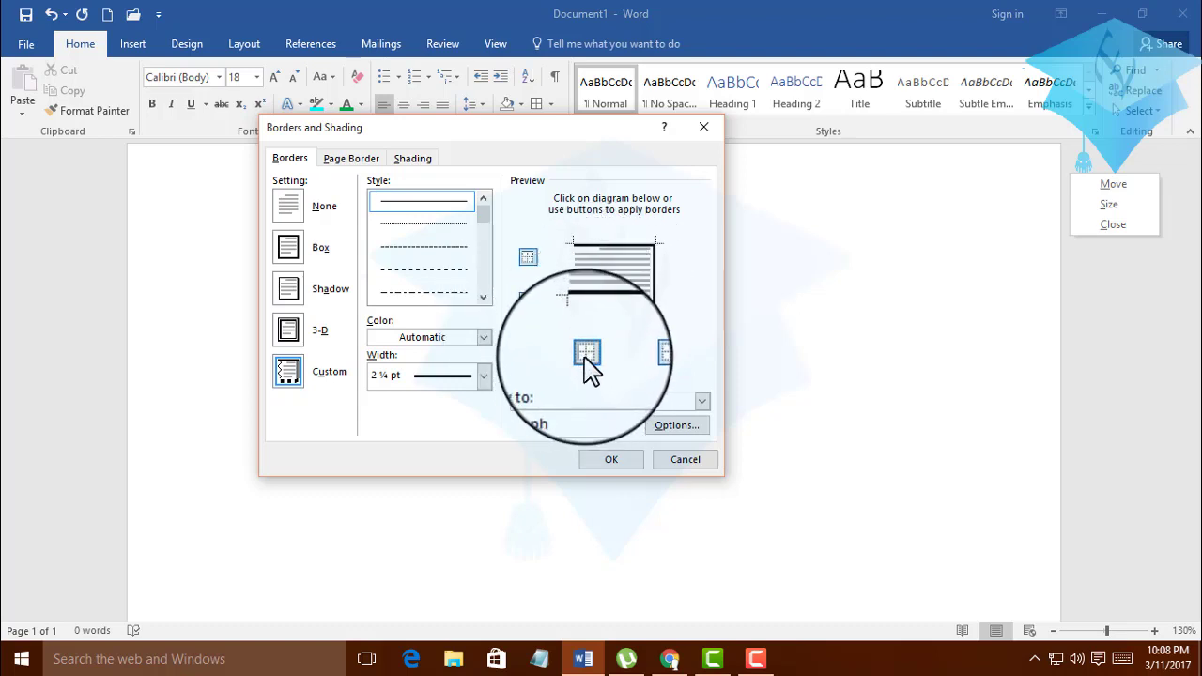
left_click(644, 359)
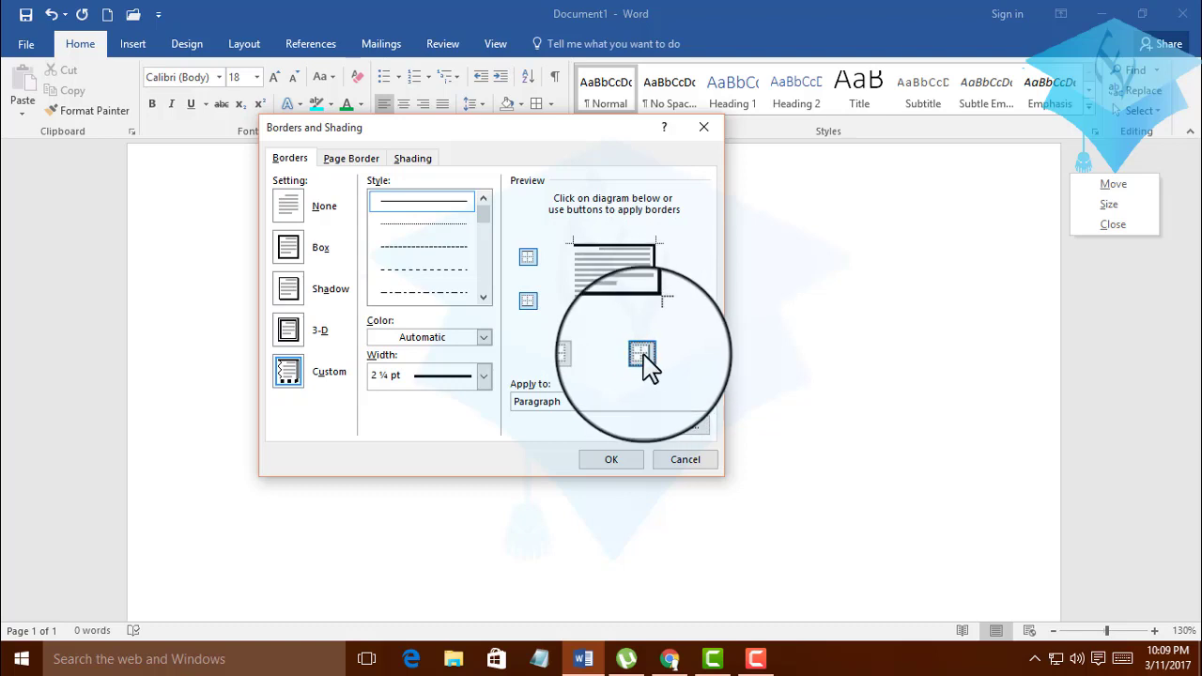
left_click(578, 355)
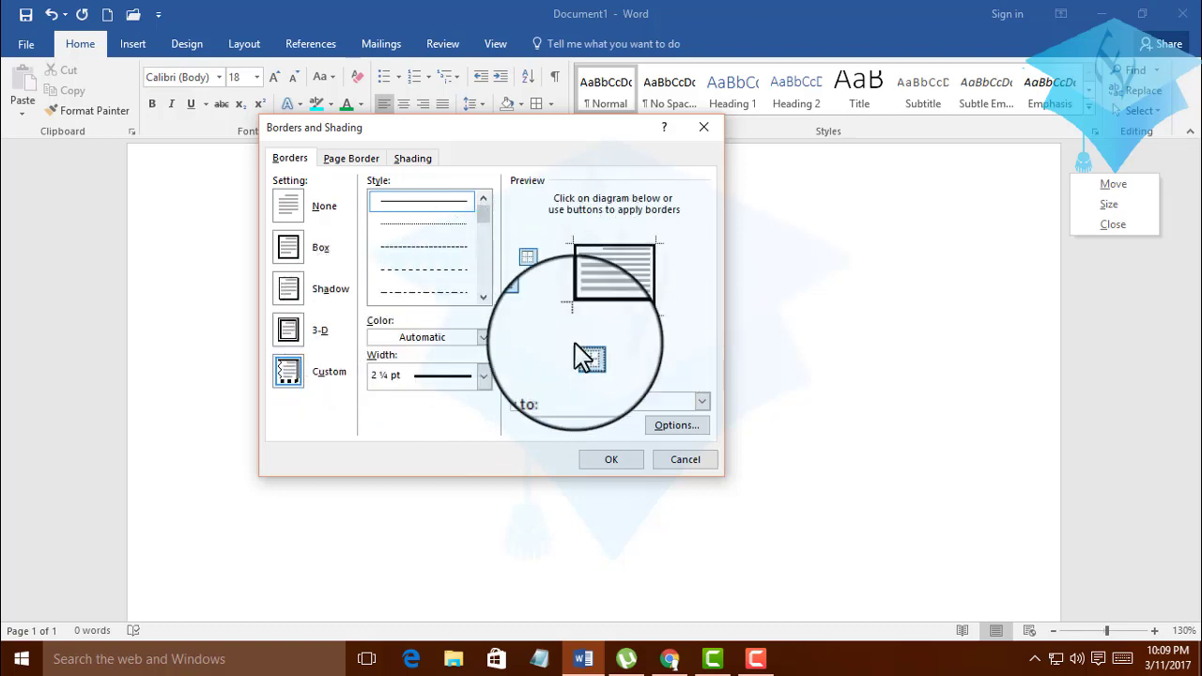
left_click(483, 337)
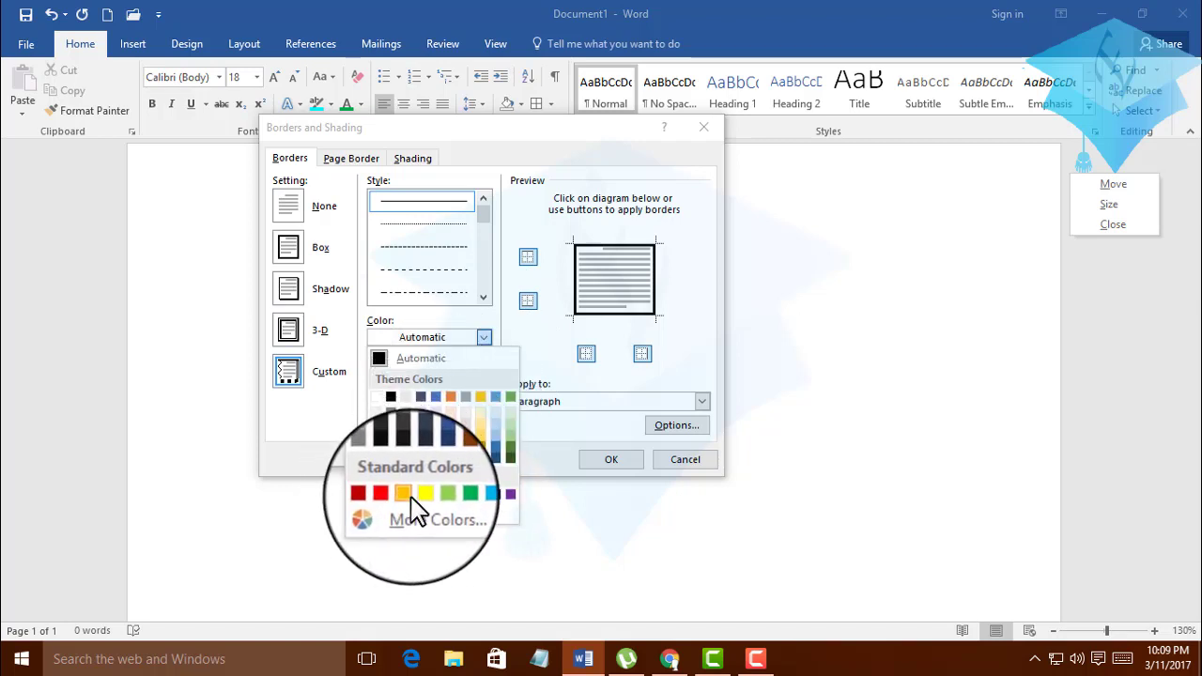
- Set the border colour to green from the Standard Colors
left_click(451, 507)
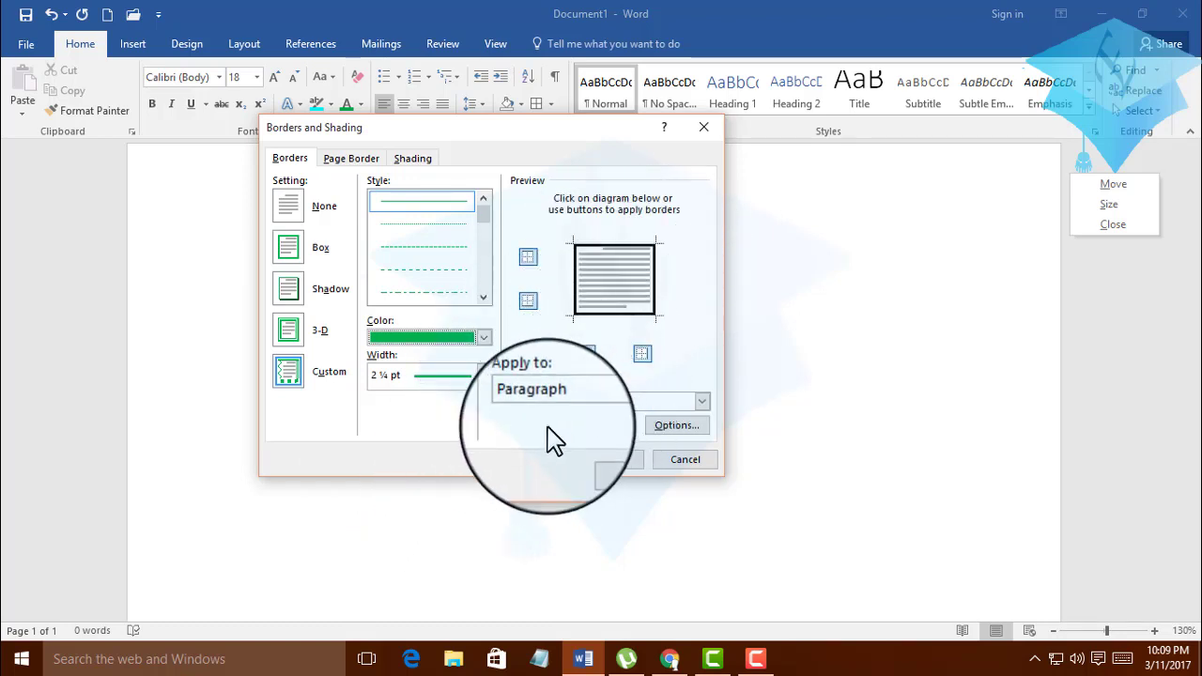
left_click(701, 402)
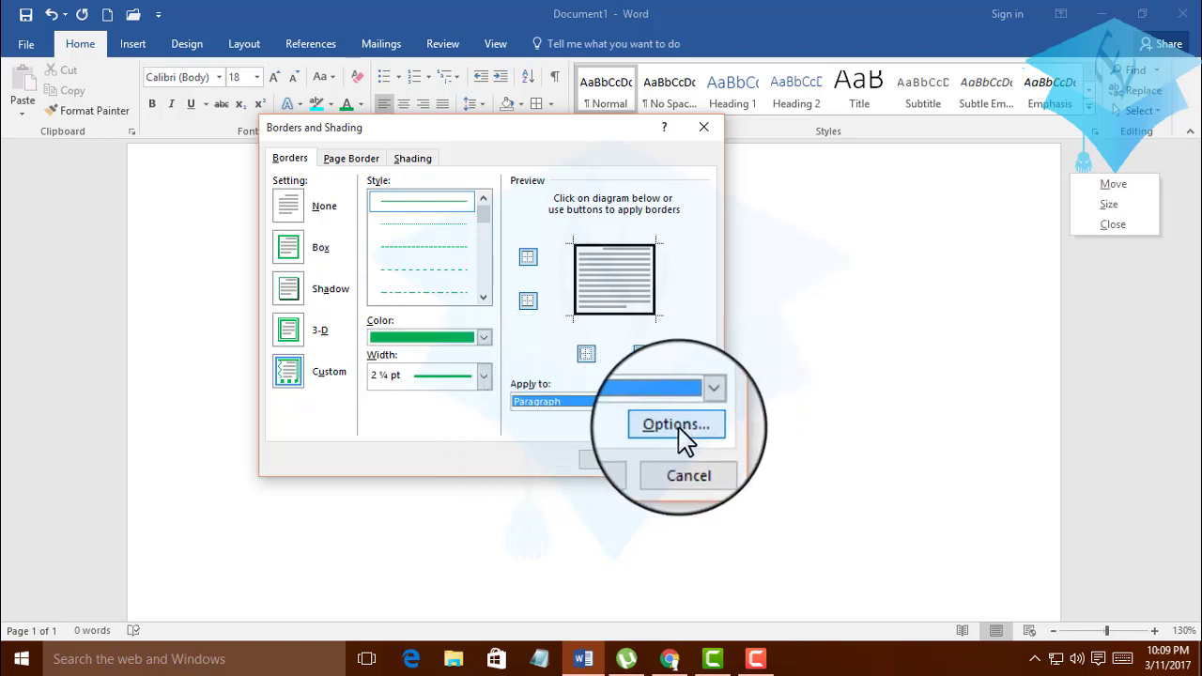
- Adjust the border options and confirm with OK to box the empty paragraph
left_click(674, 428)
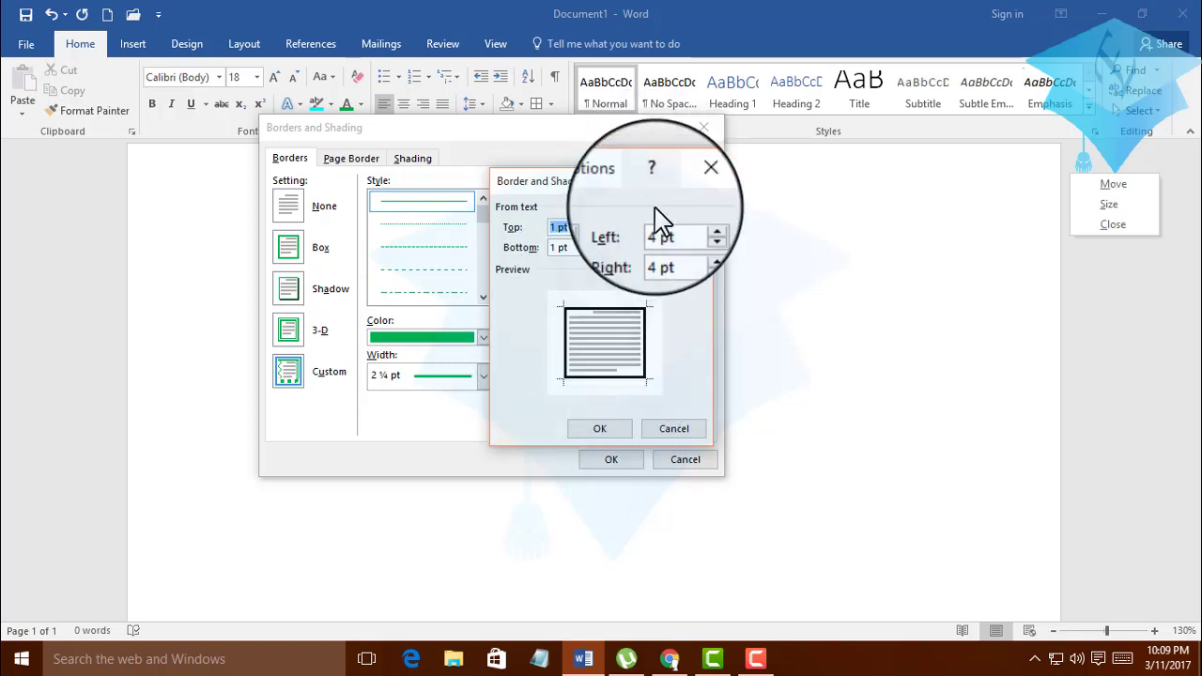
left_click(608, 464)
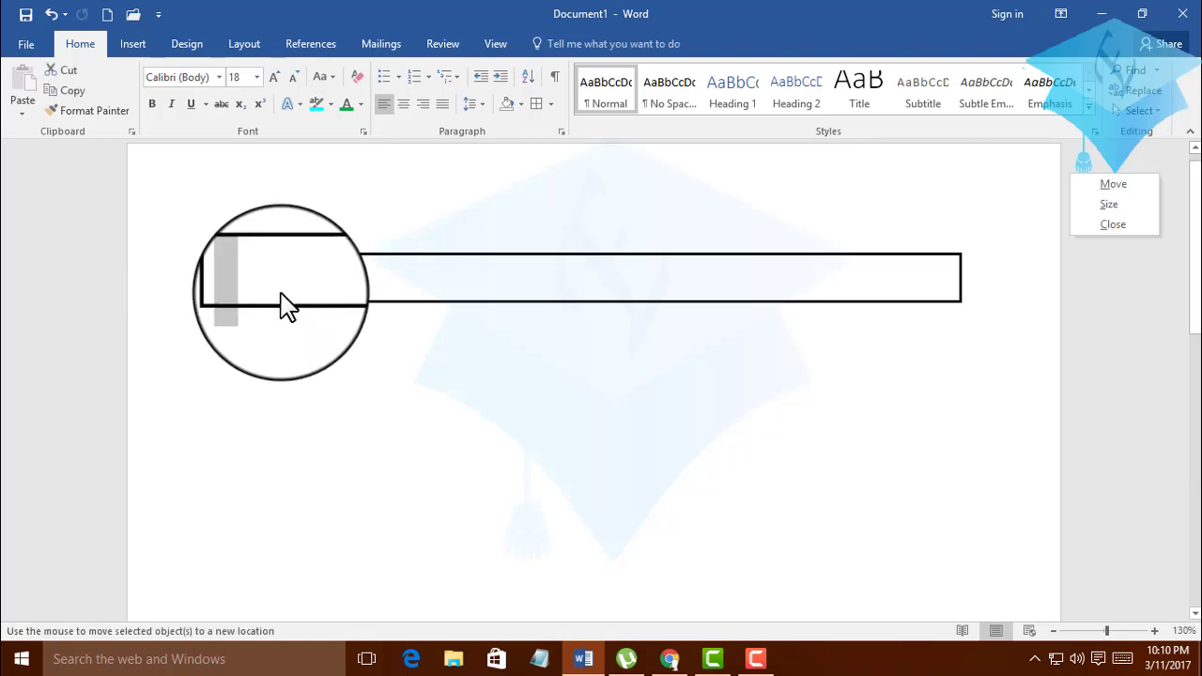
left_click_drag(282, 303, 203, 258)
double_click(223, 252)
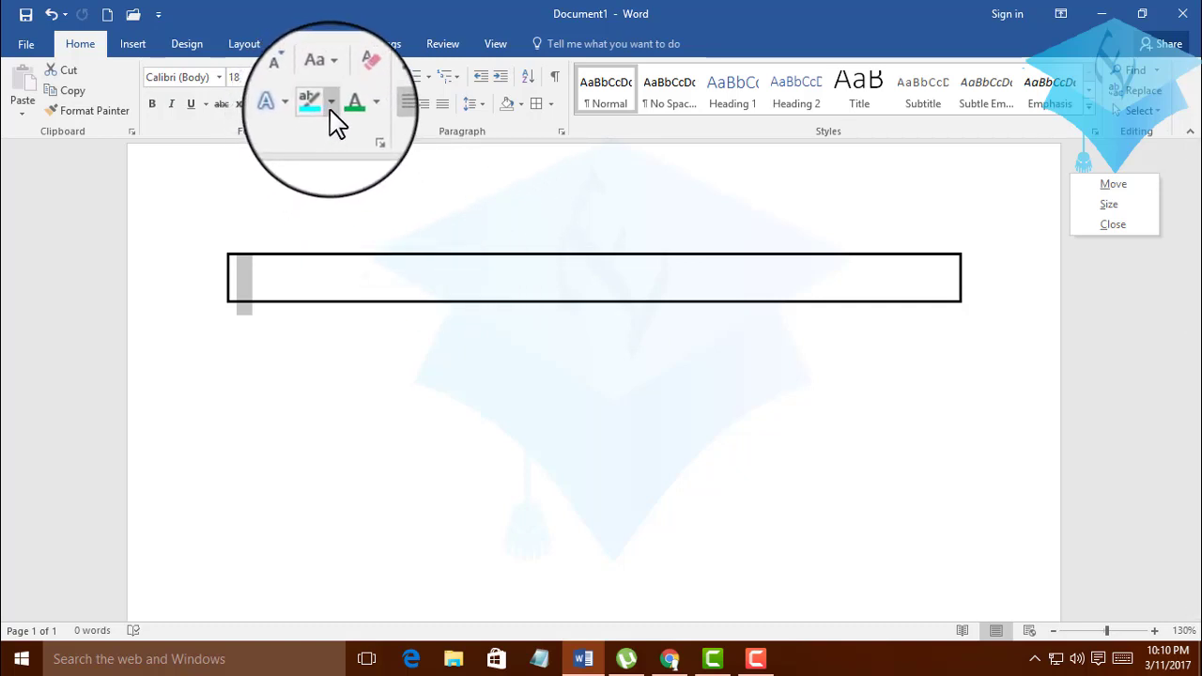
- Try green and dark blue highlights on typed sample text, then clear it from the box
left_click(337, 103)
left_click(346, 130)
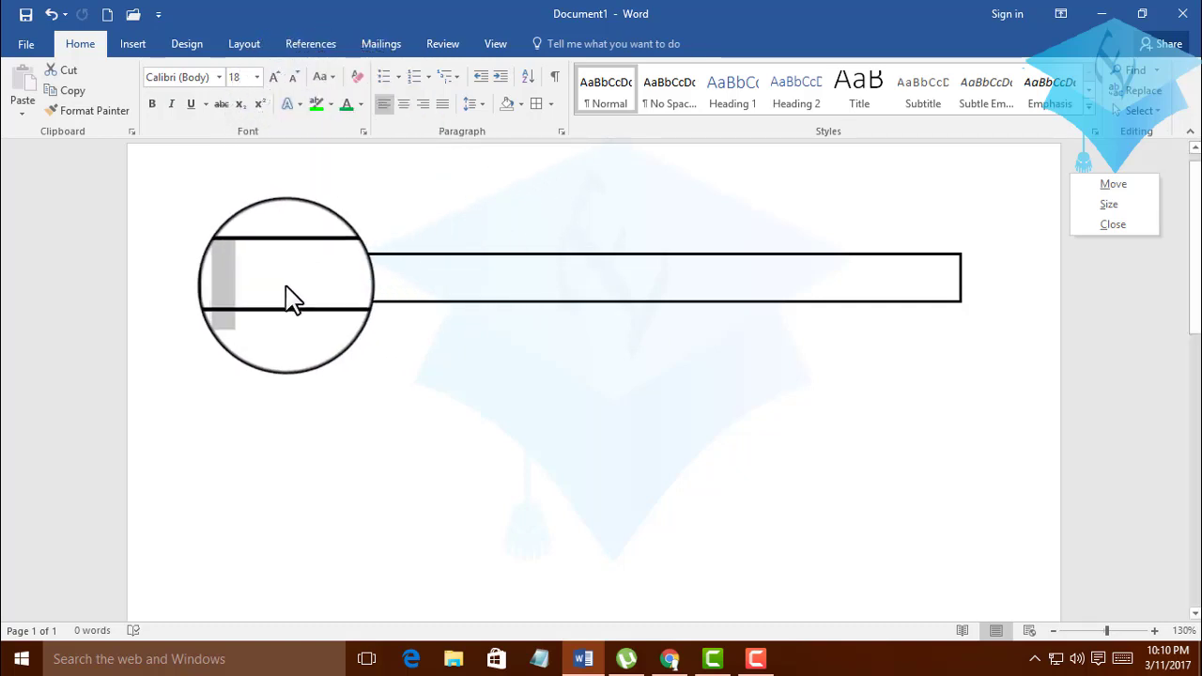
type("sdfsdfsd")
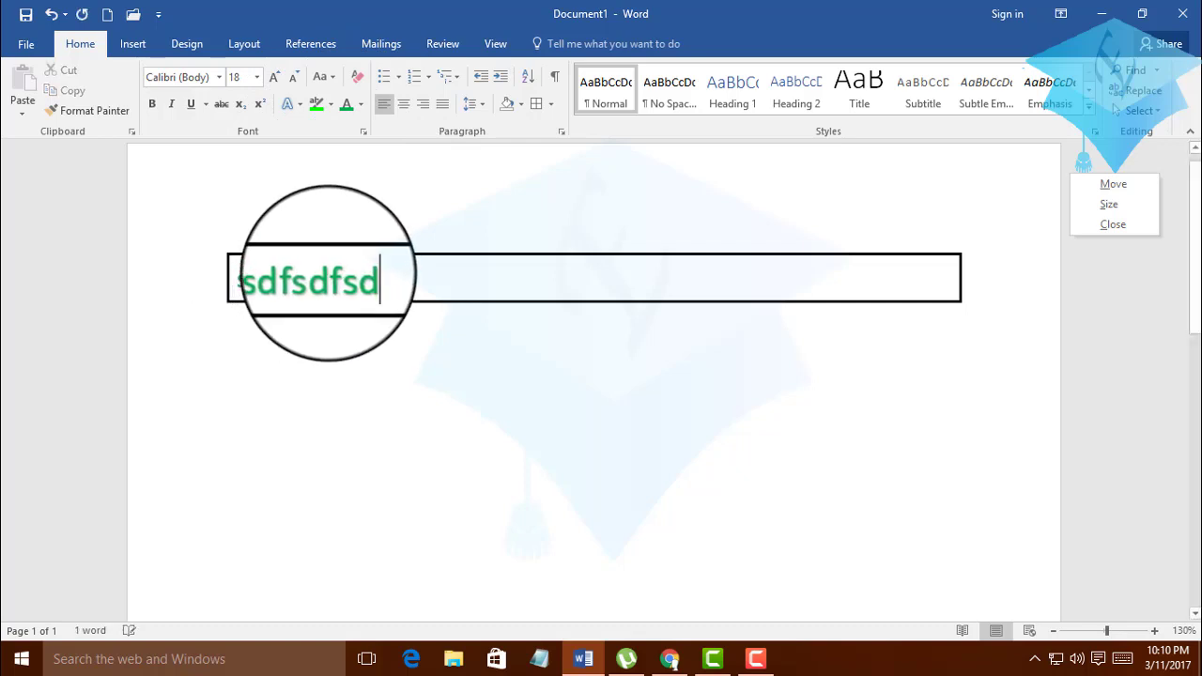
type("fsdsdf")
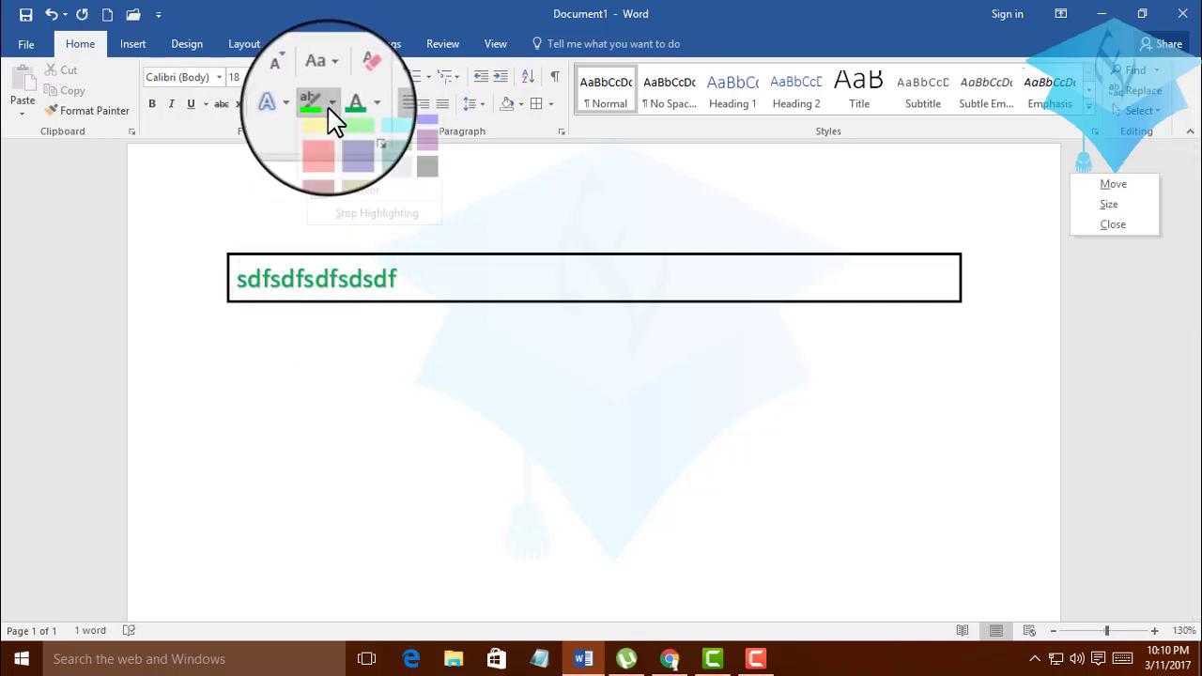
left_click(348, 178)
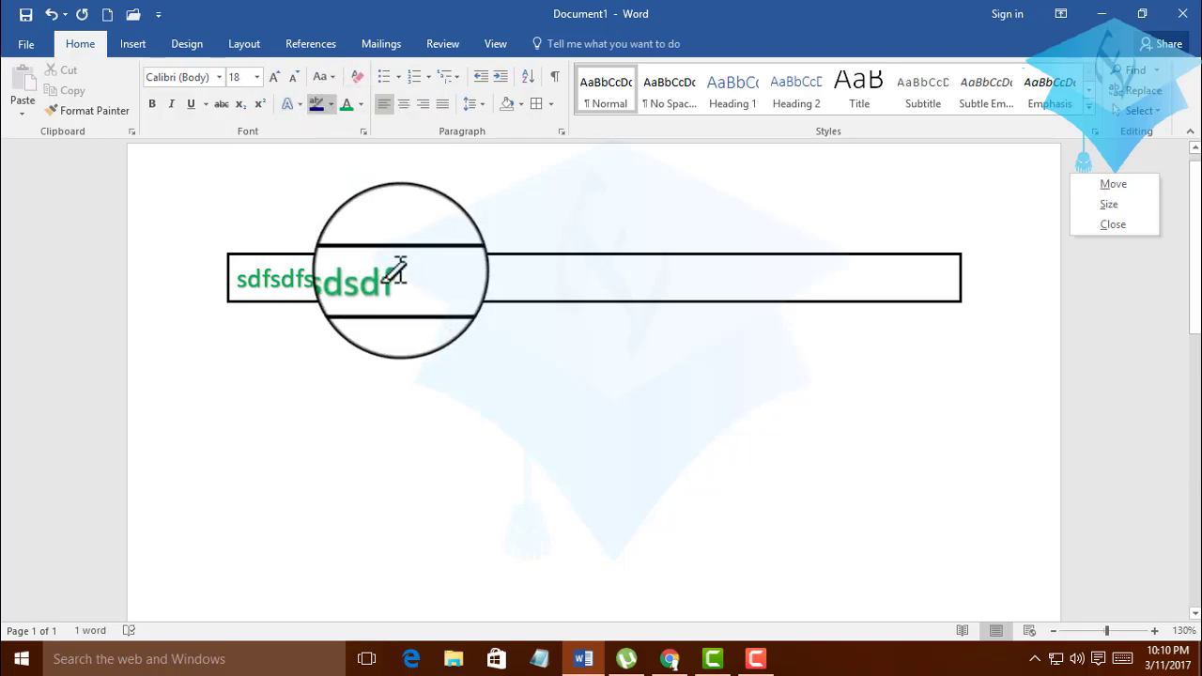
left_click_drag(397, 273, 209, 272)
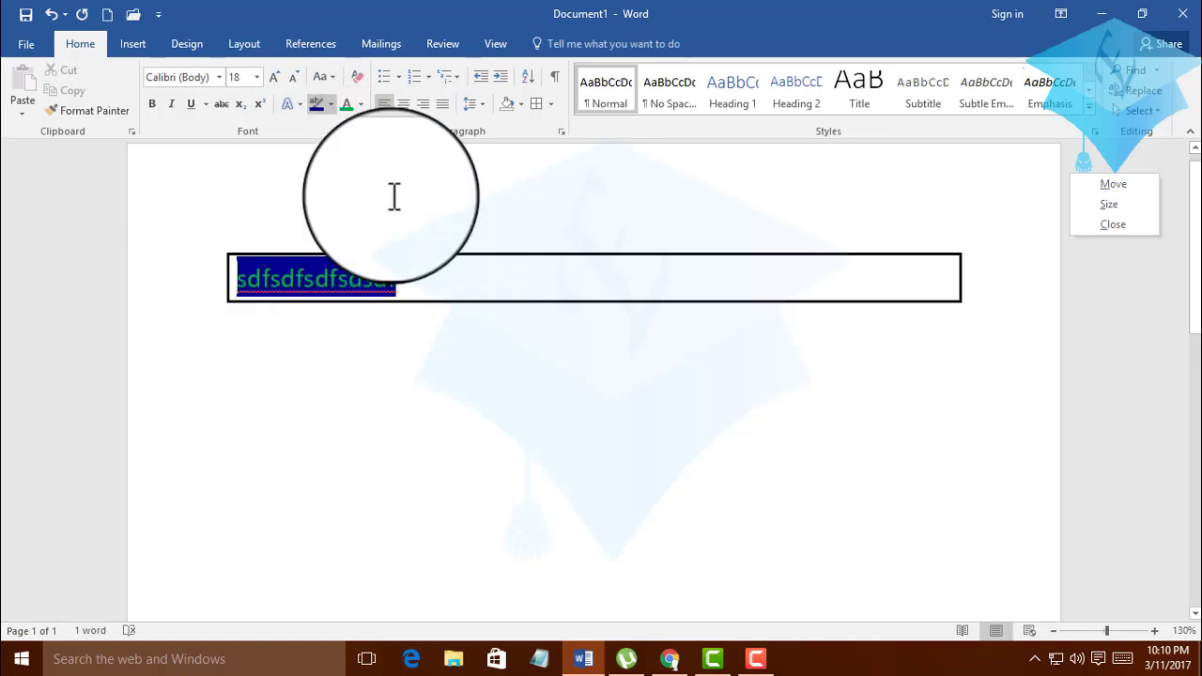
left_click(317, 104)
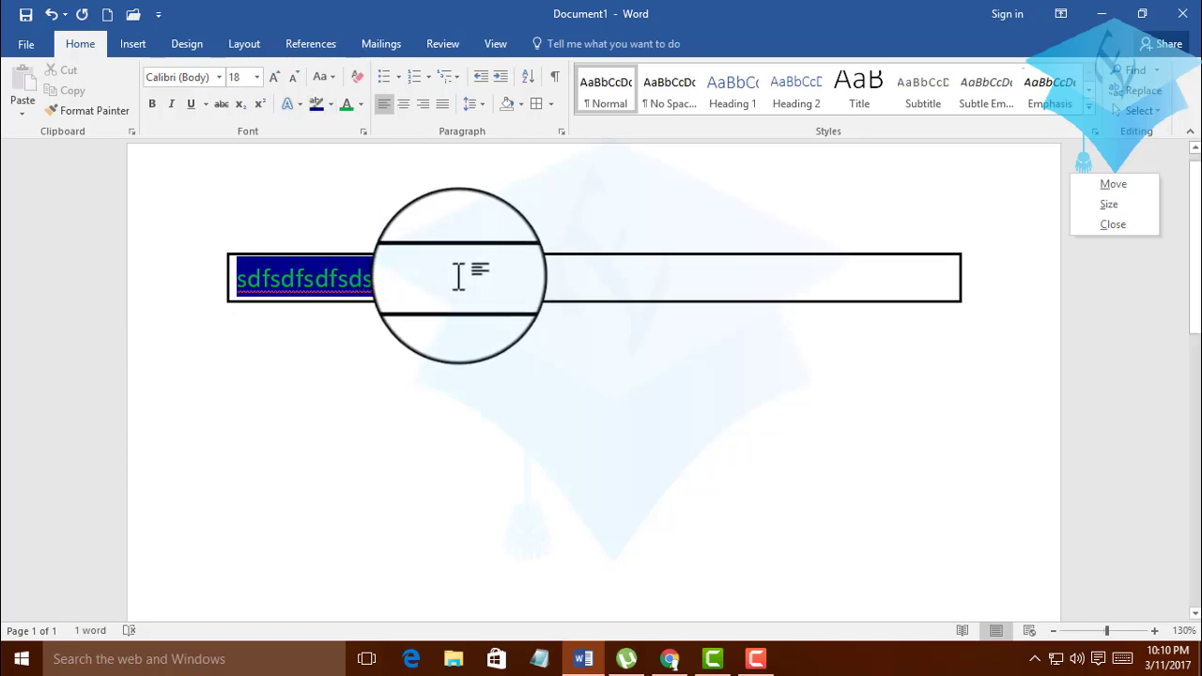
key("ctrl+z")
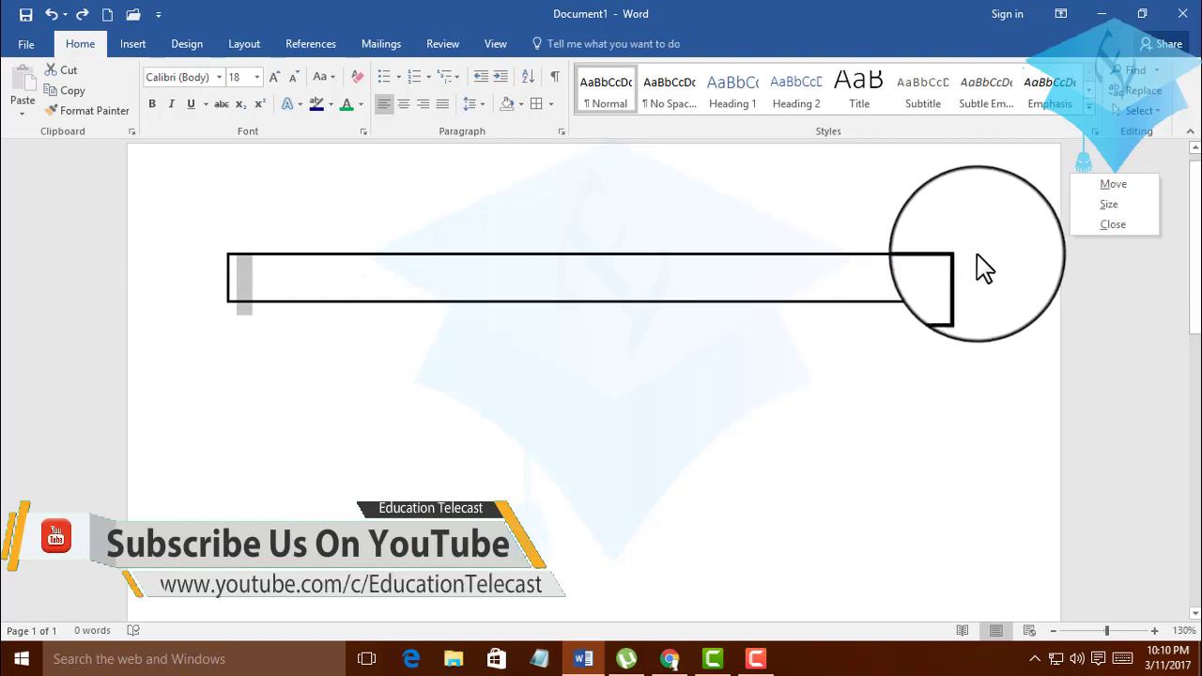
- Place the cursor in the empty bordered box and open the Borders options list
left_click(916, 273)
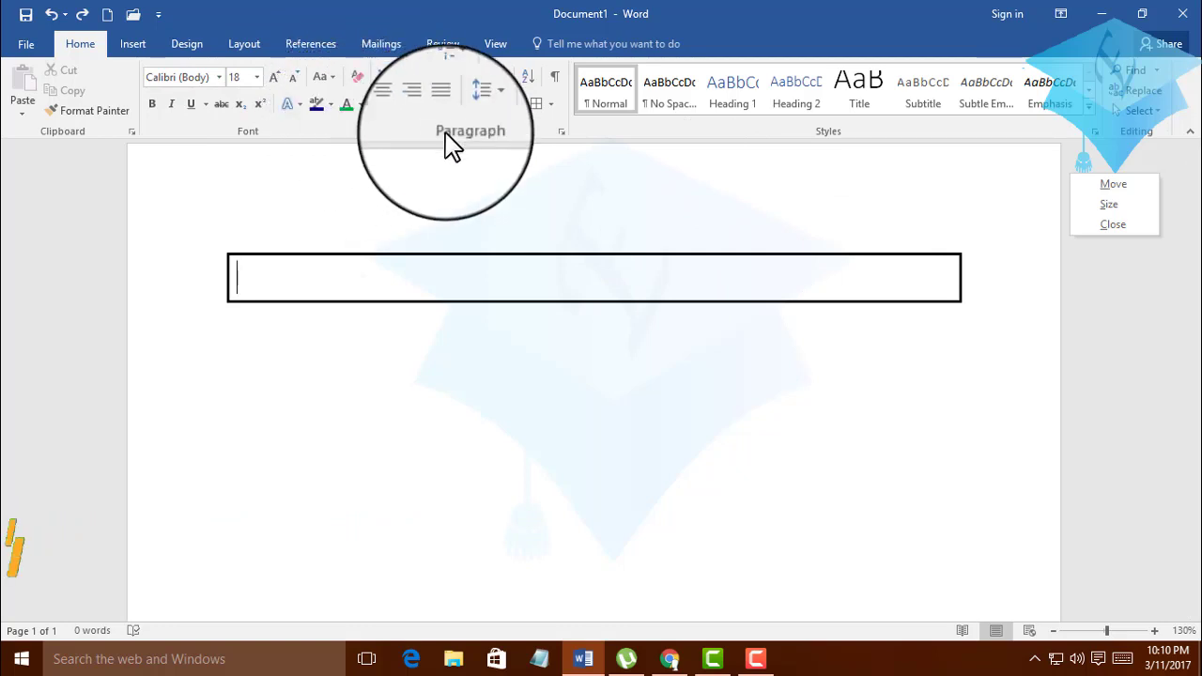
left_click(550, 105)
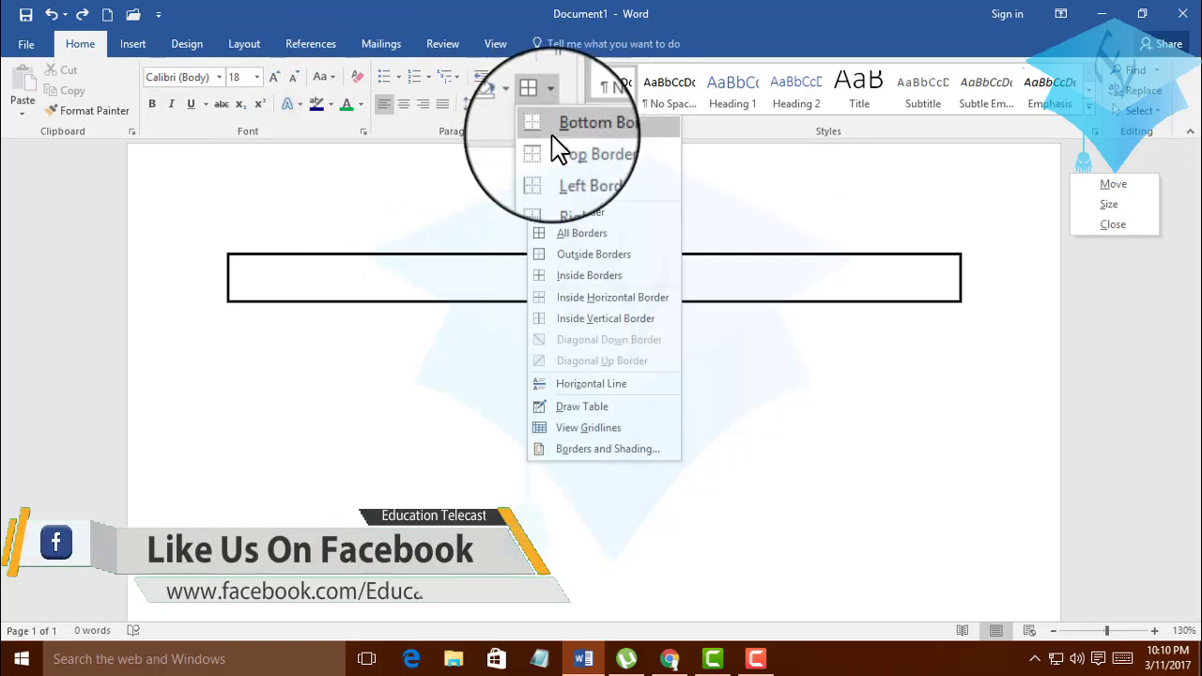
- Reopen Borders and Shading, check the Page Border tab, then show the Shading tab's fill options
left_click(595, 458)
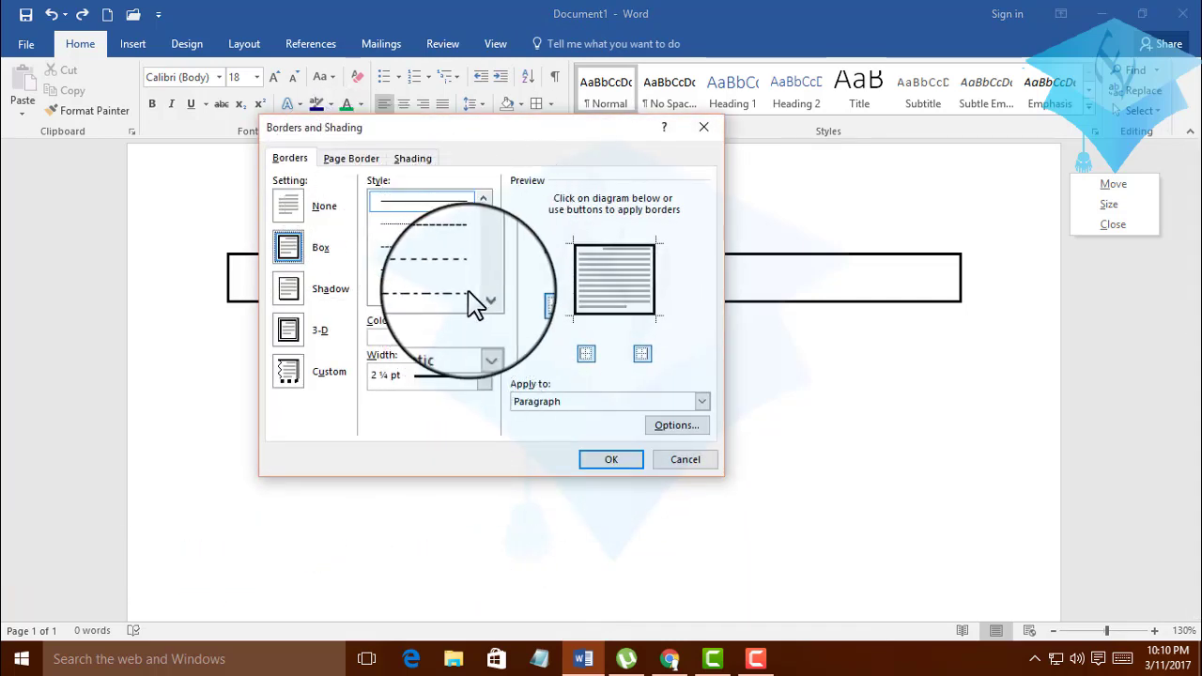
scroll(466, 290, "down", 3)
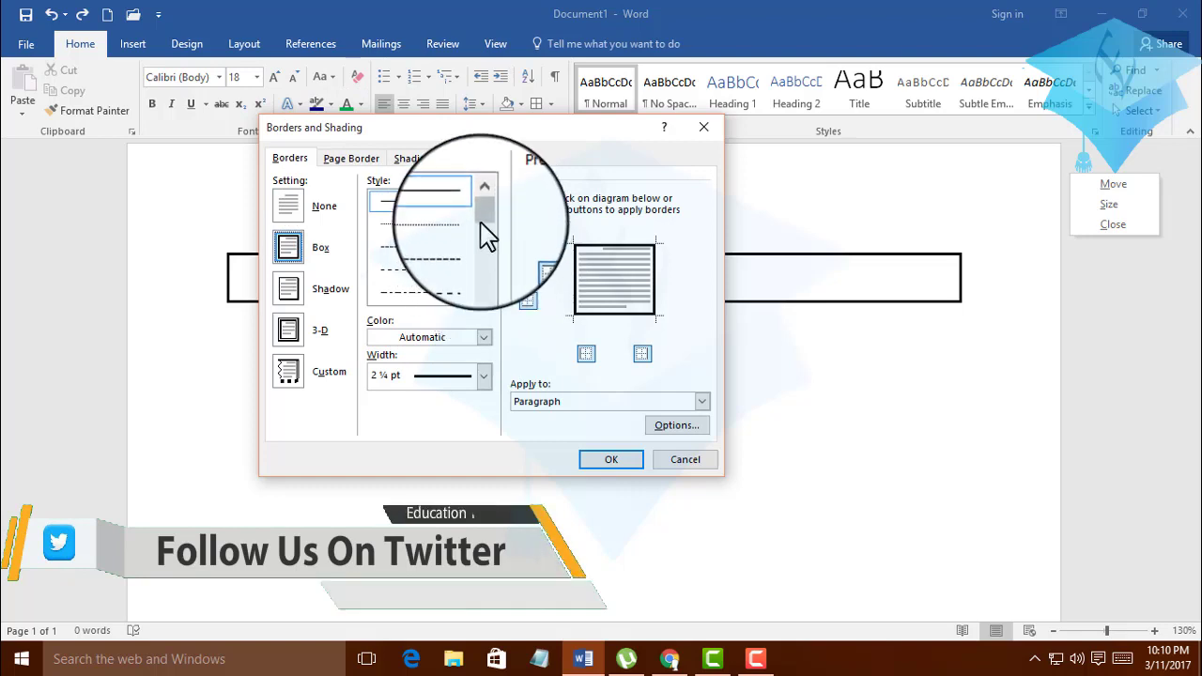
left_click(353, 159)
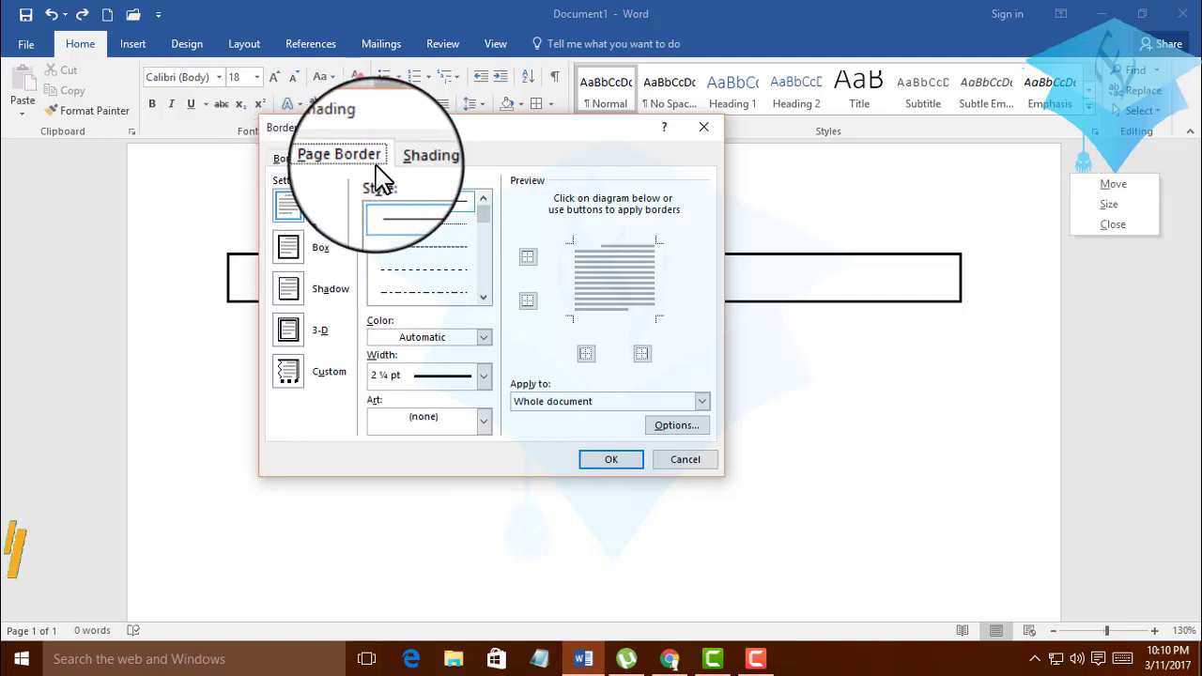
left_click(413, 159)
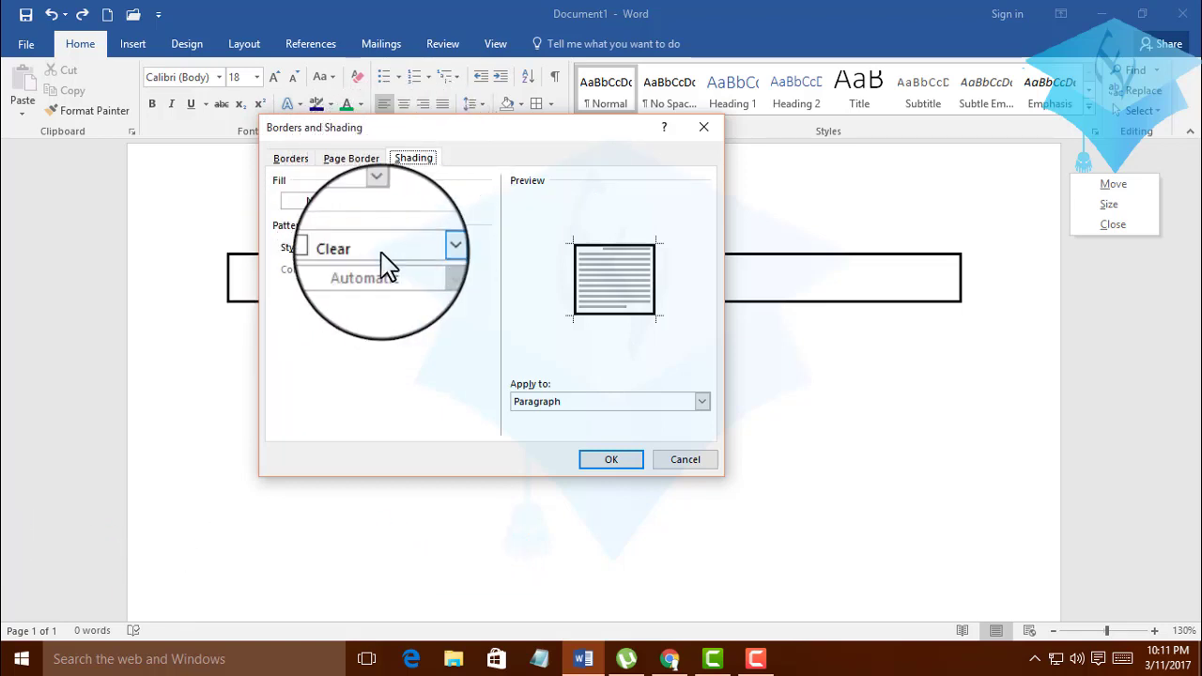
- Set the paragraph shading to a Solid (100%) pattern in light blue and apply it
left_click(430, 247)
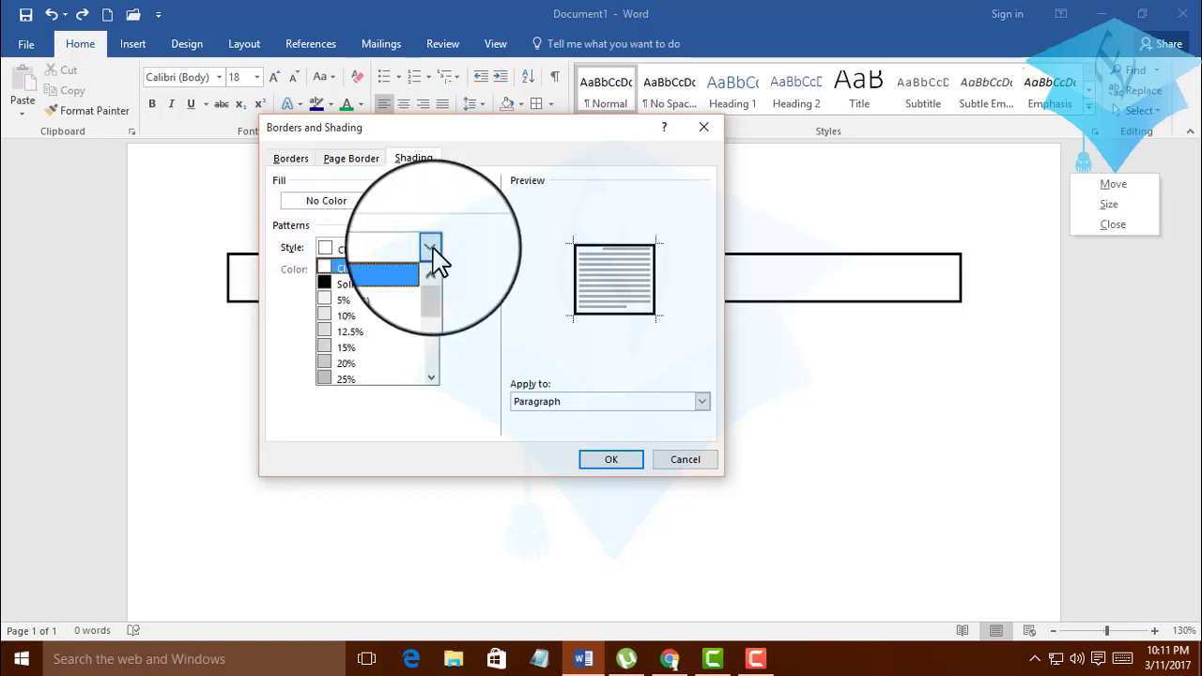
left_click(373, 278)
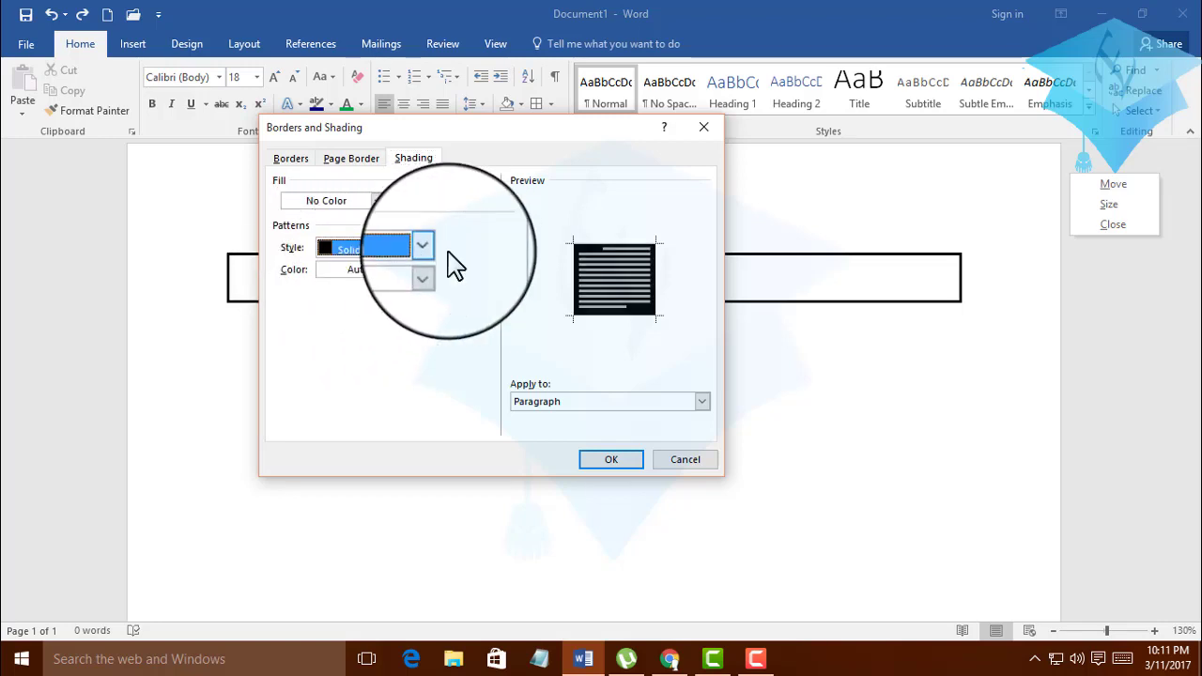
left_click(431, 248)
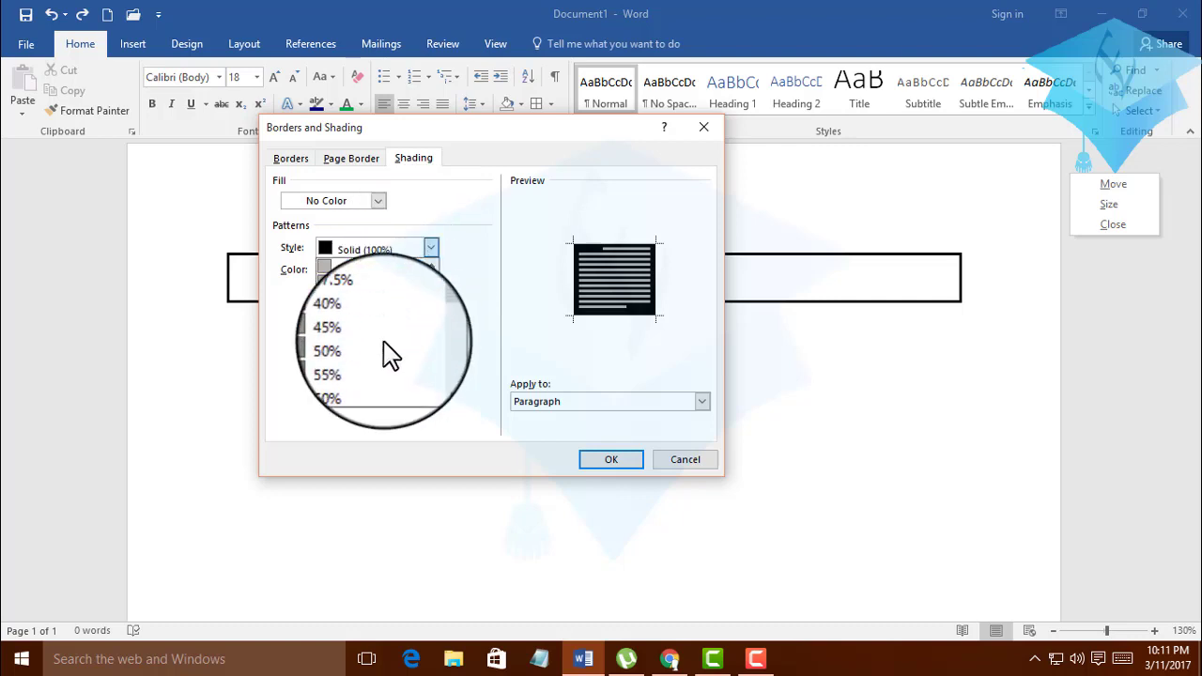
scroll(390, 356, "down", 2)
scroll(385, 350, "down", 1)
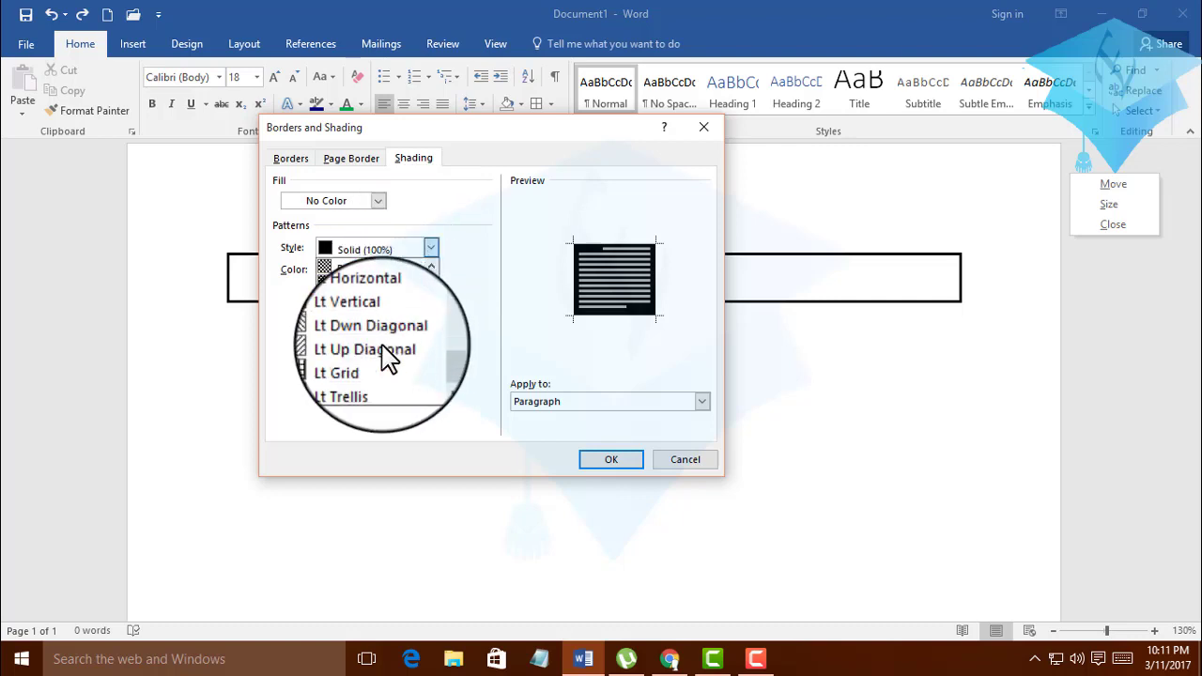
left_click(464, 290)
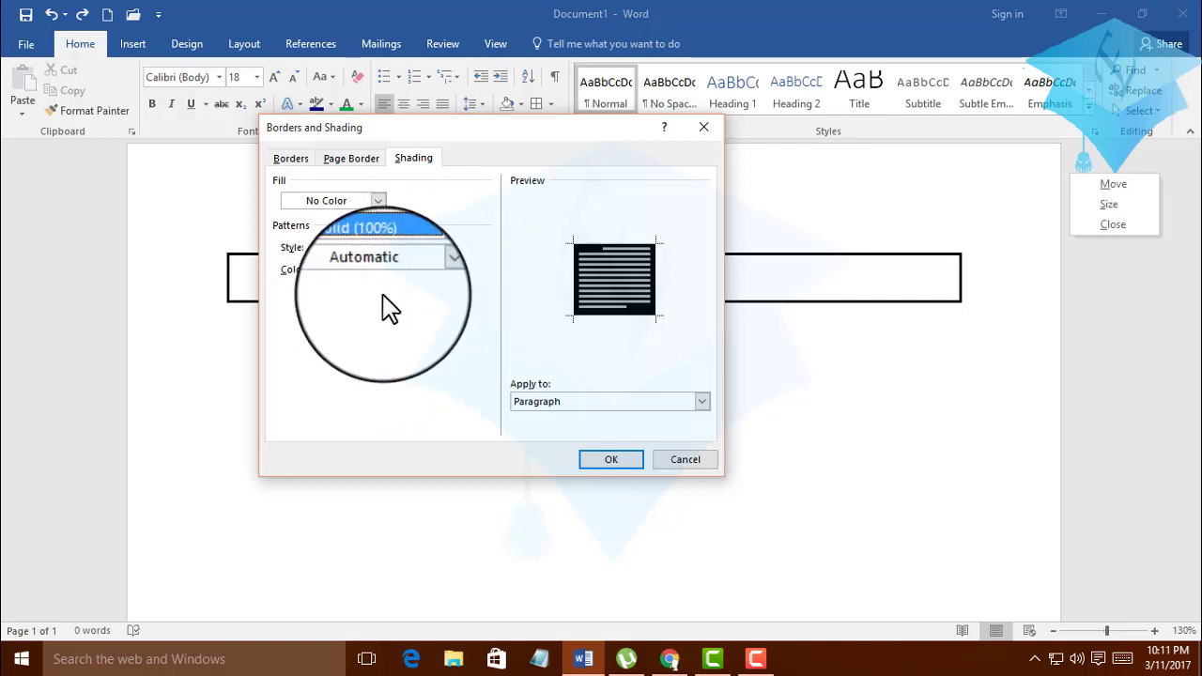
left_click(430, 270)
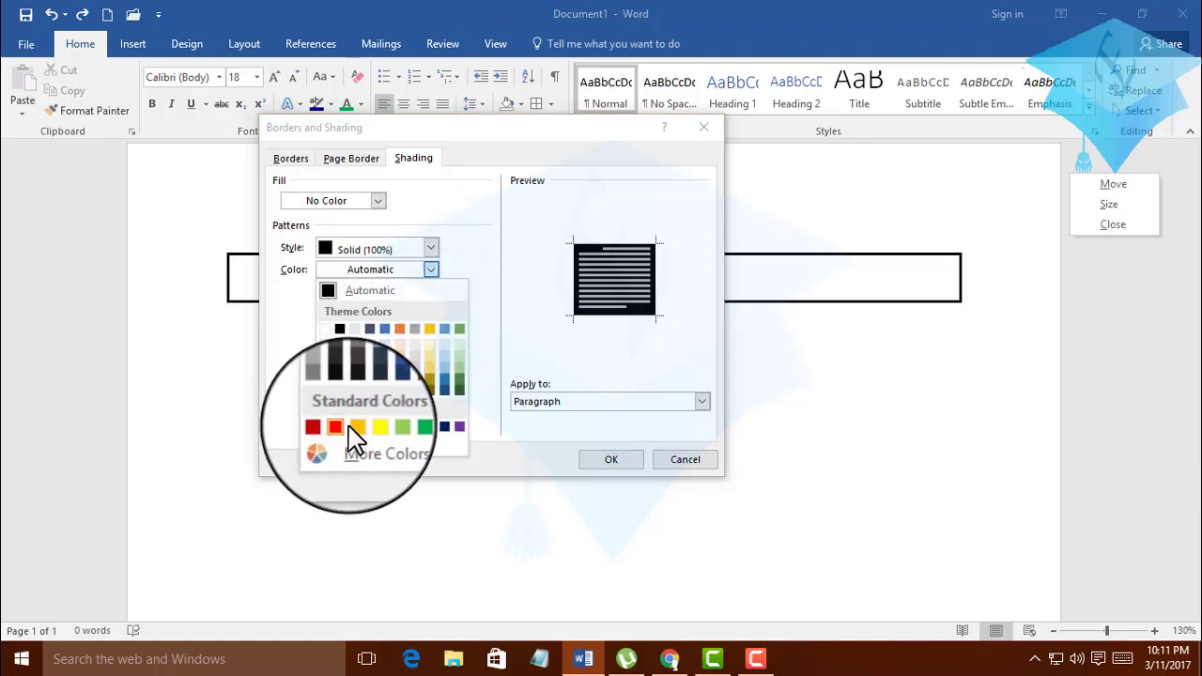
left_click(341, 331)
left_click(432, 272)
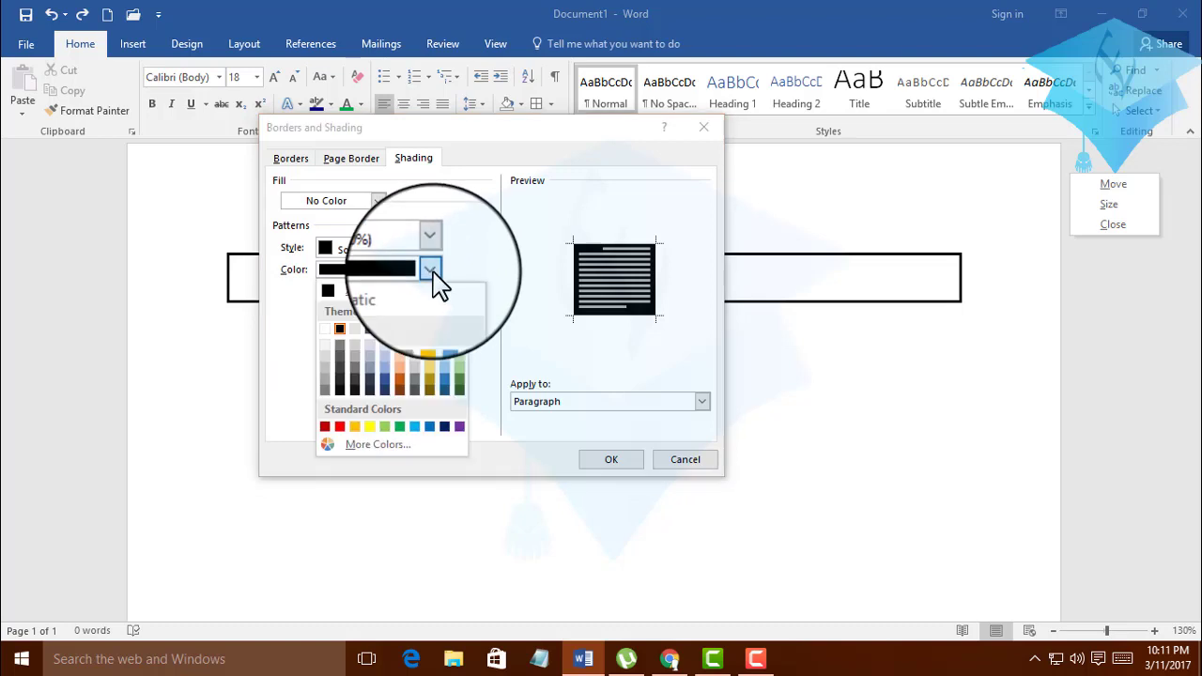
left_click(417, 430)
left_click(620, 462)
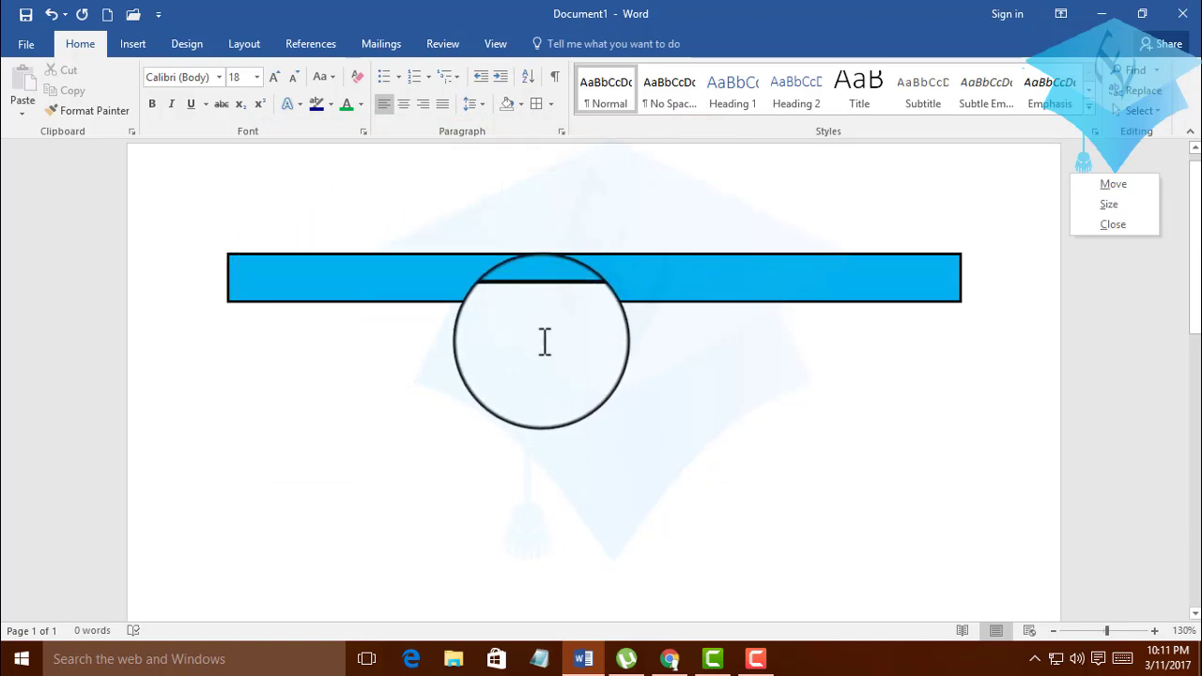
- Type 'sa' in the blue box, make it red, then continue typing 'AS ADDasd'
type("sa")
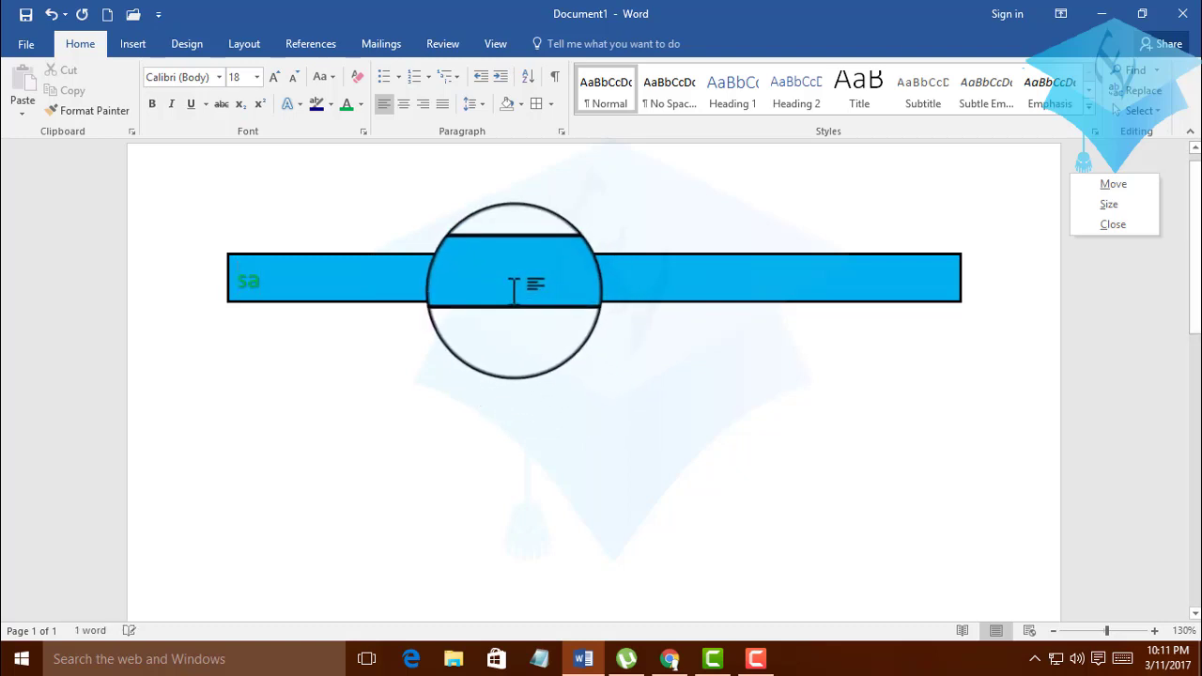
left_click_drag(276, 280, 233, 284)
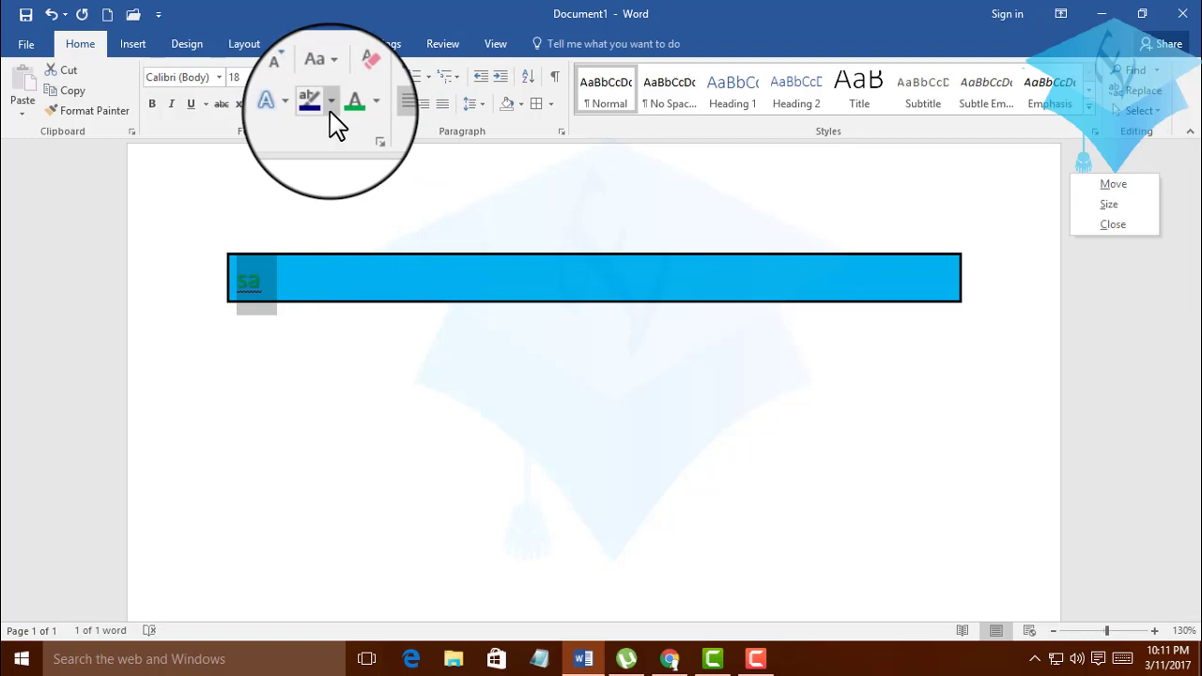
left_click(355, 104)
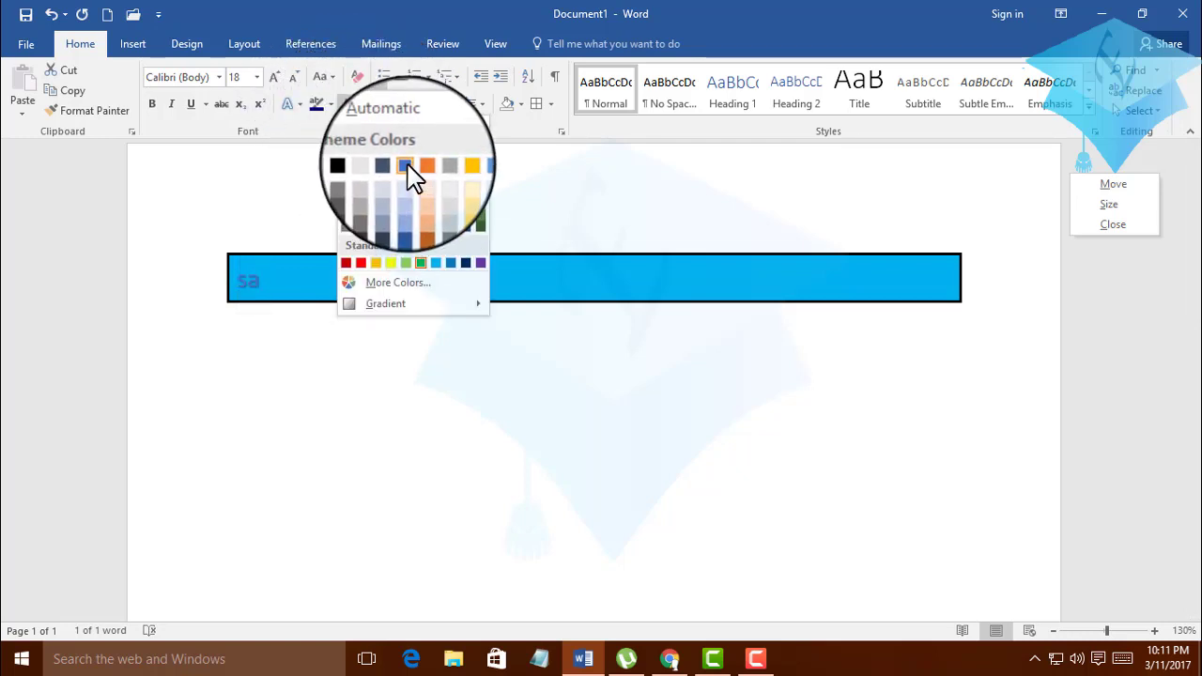
left_click(361, 262)
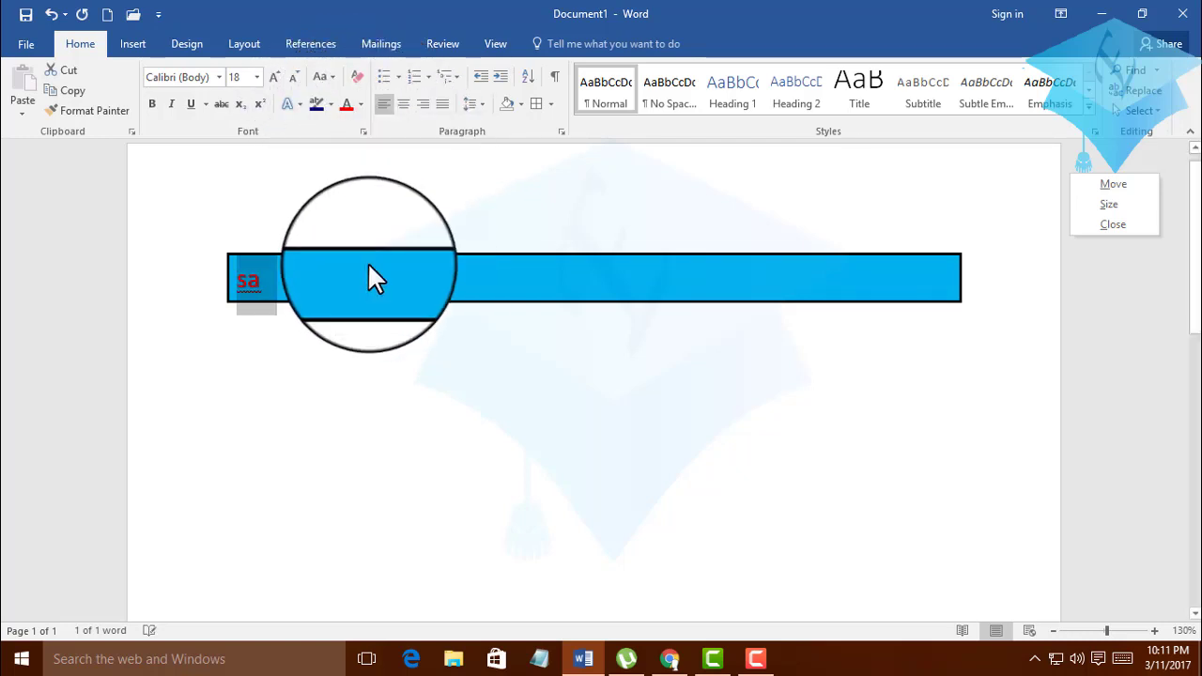
left_click(339, 276)
type("AS")
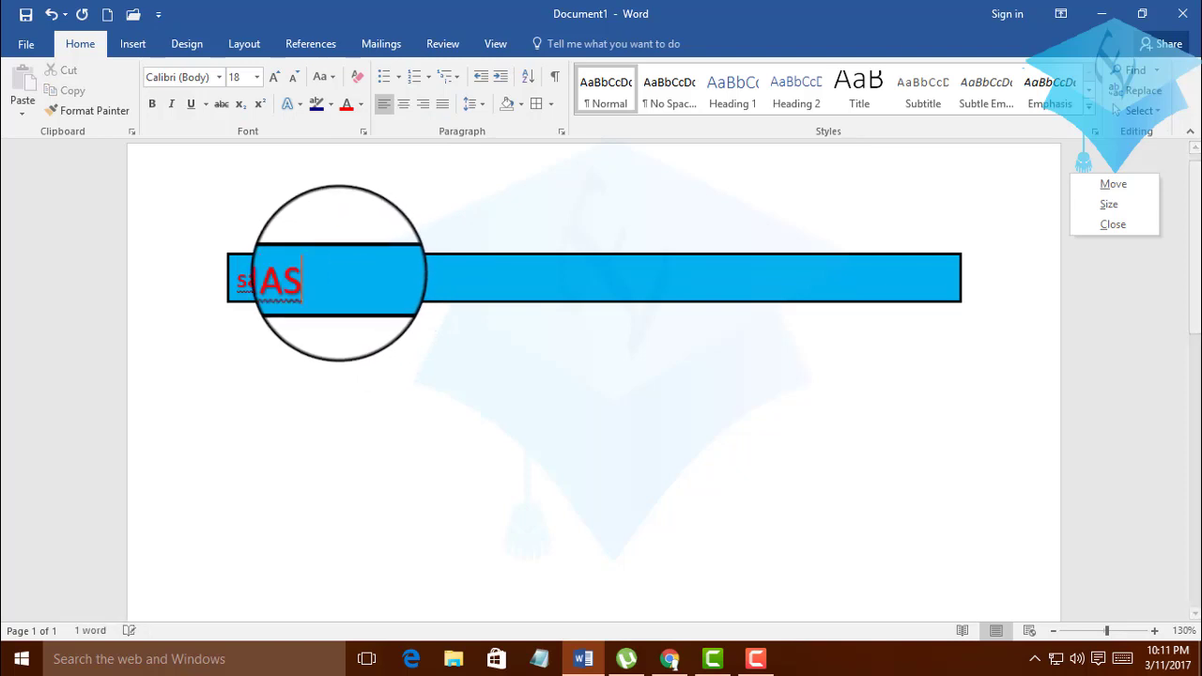
type(" AD")
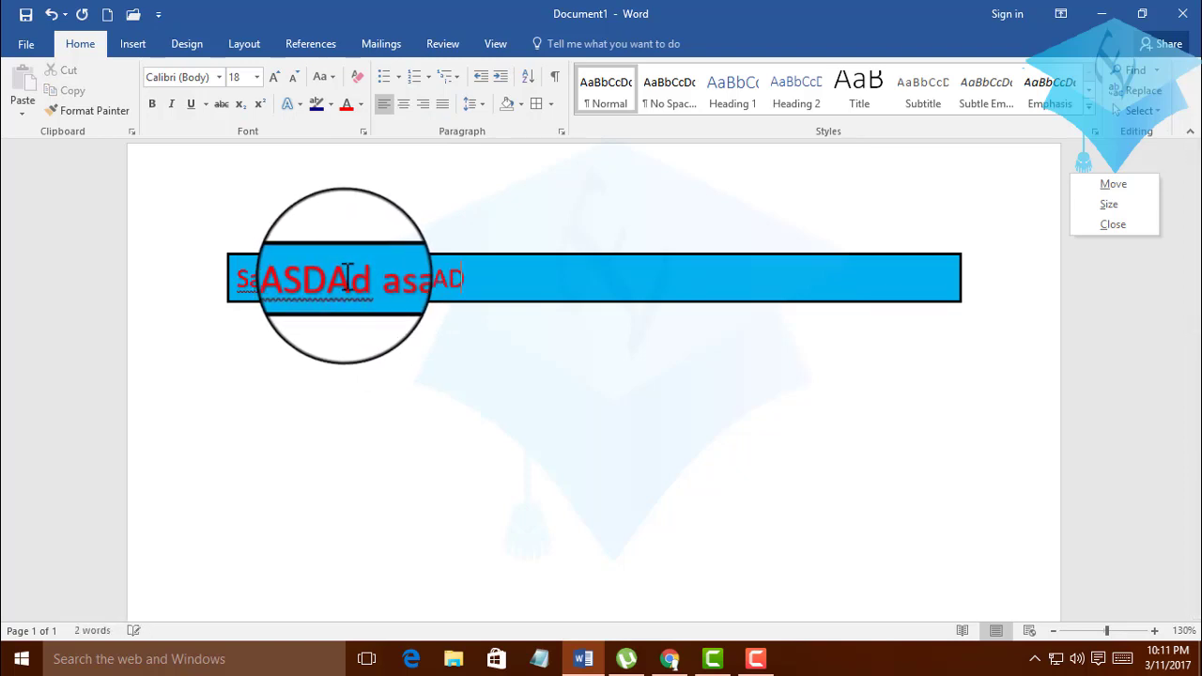
type("Dasd")
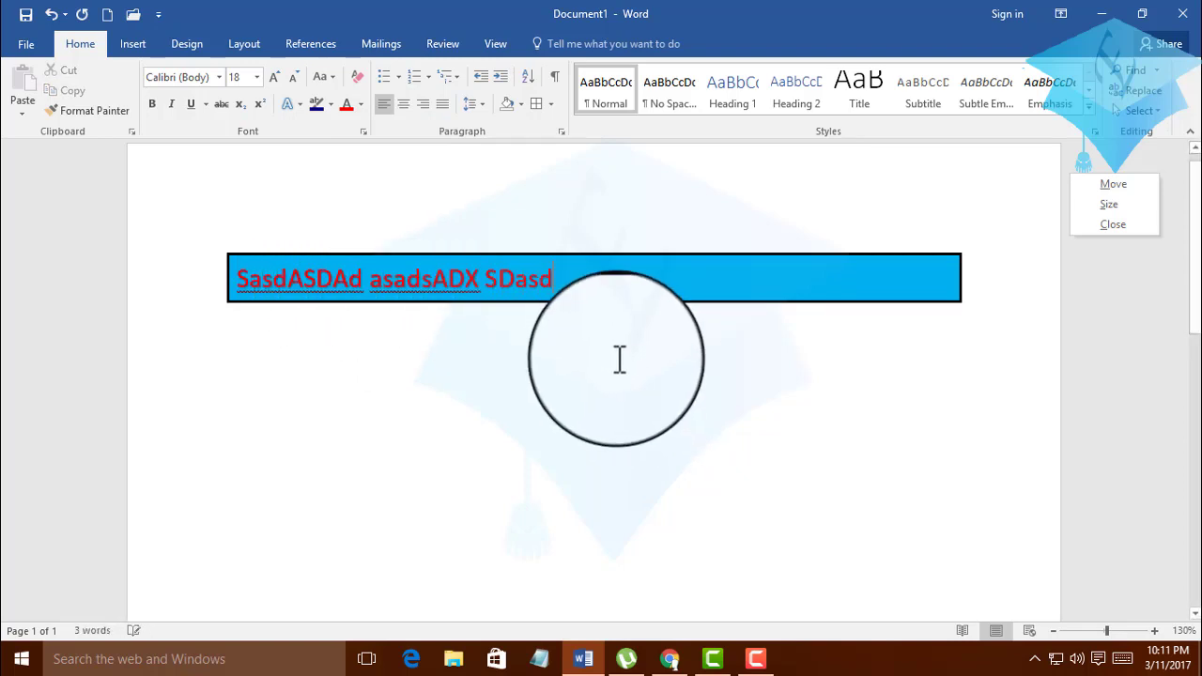